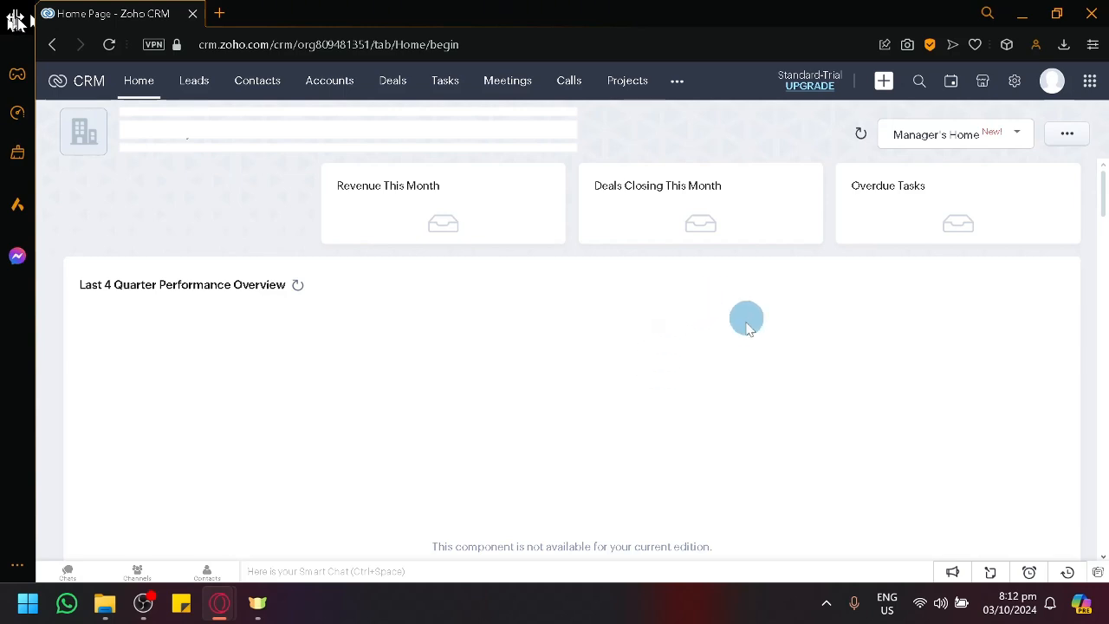
Step: Open the Contacts module and look through the list of all contacts
scroll(656, 306, "down", 5)
scroll(646, 312, "up", 5)
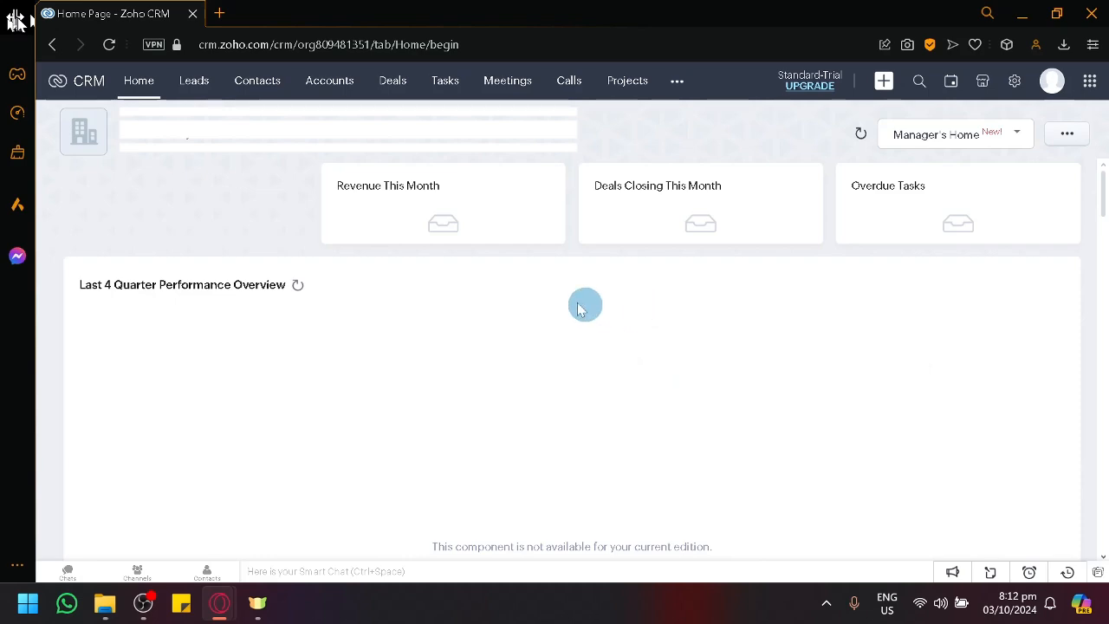
left_click(273, 83)
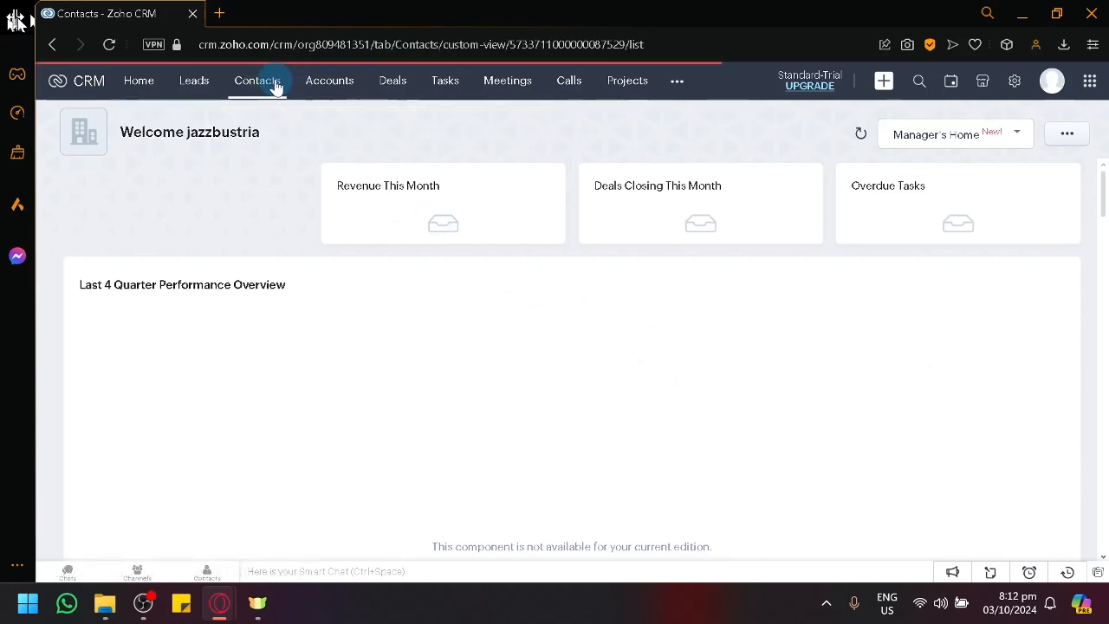
scroll(615, 298, "down", 2)
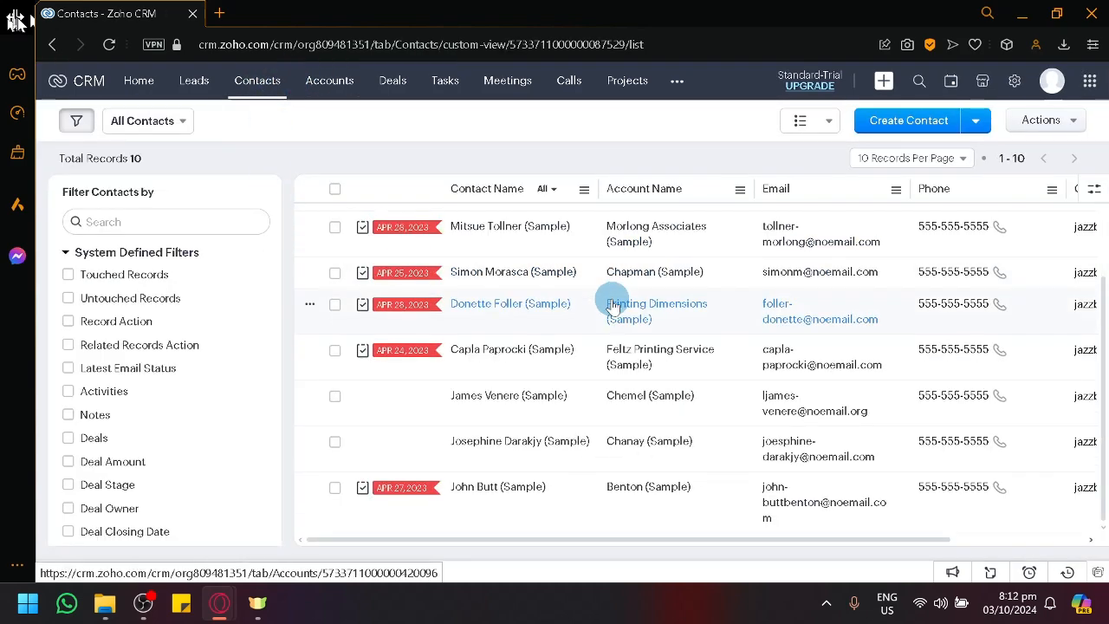
scroll(614, 286, "up", 2)
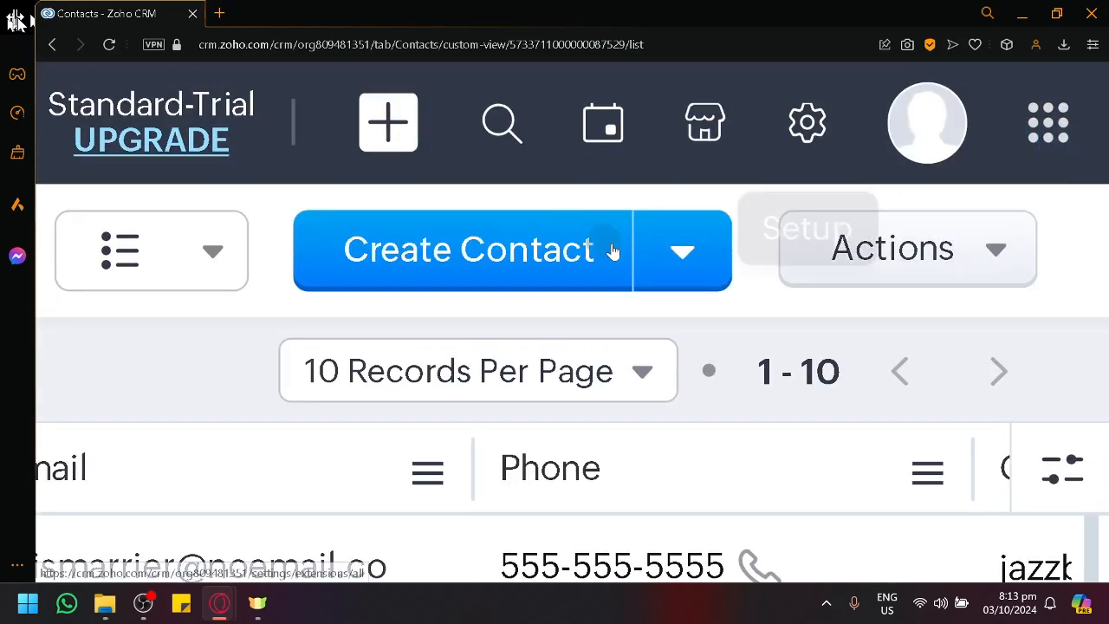
Step: Open the Mass Email page from the bulk actions available for contacts
scroll(639, 265, "down", 5)
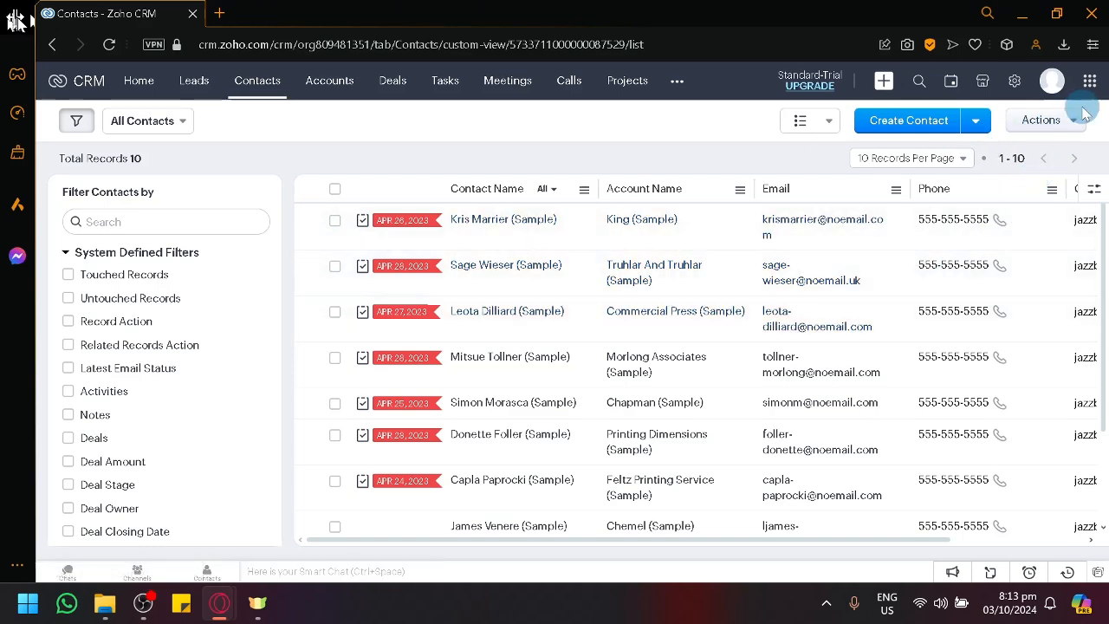
scroll(1057, 149, "up", 5)
scroll(1055, 149, "up", 1)
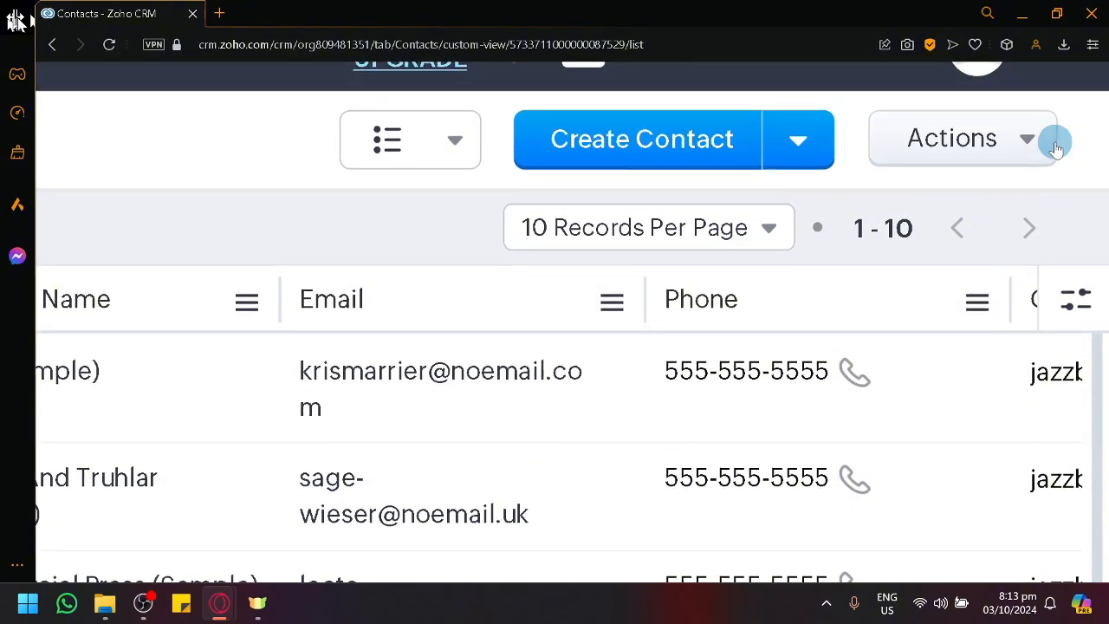
scroll(1056, 149, "up", 3)
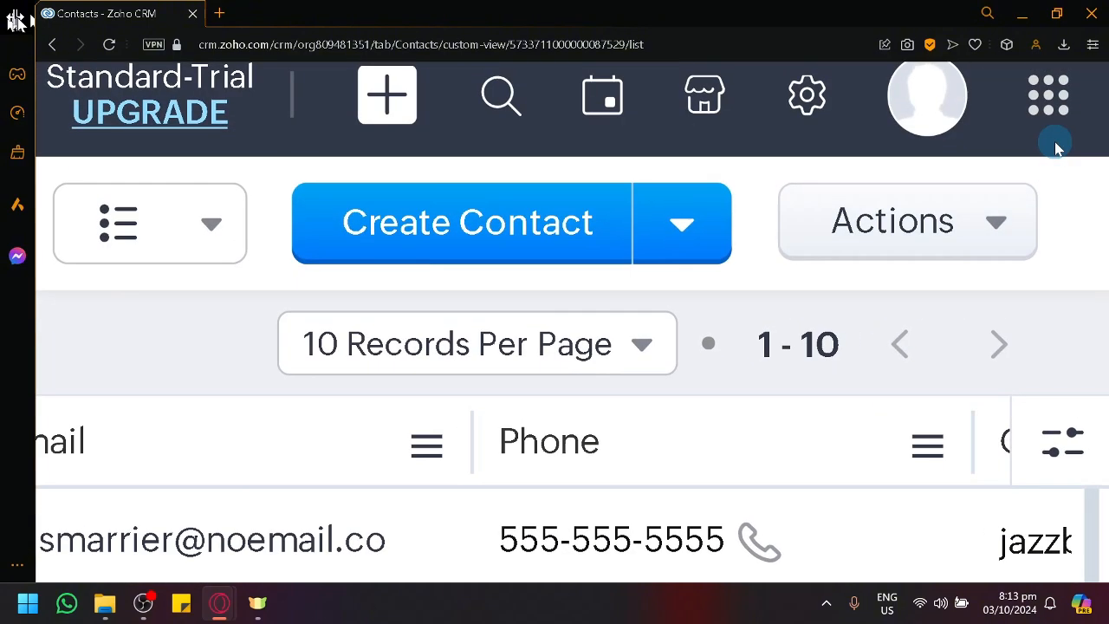
left_click(1004, 223)
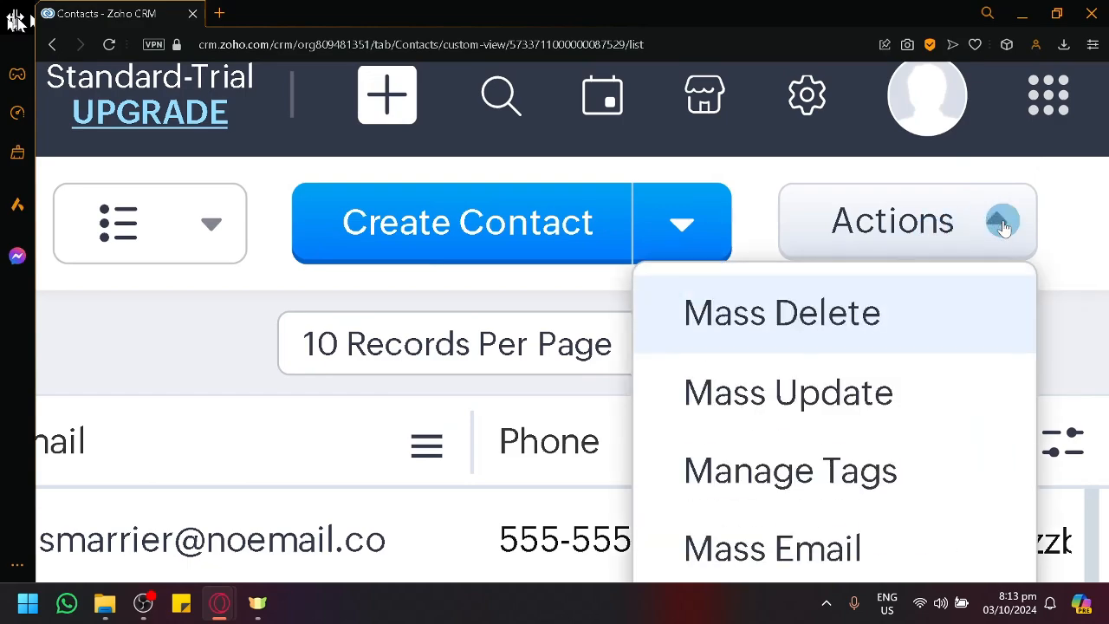
scroll(1003, 227, "down", 3)
scroll(1003, 227, "down", 4)
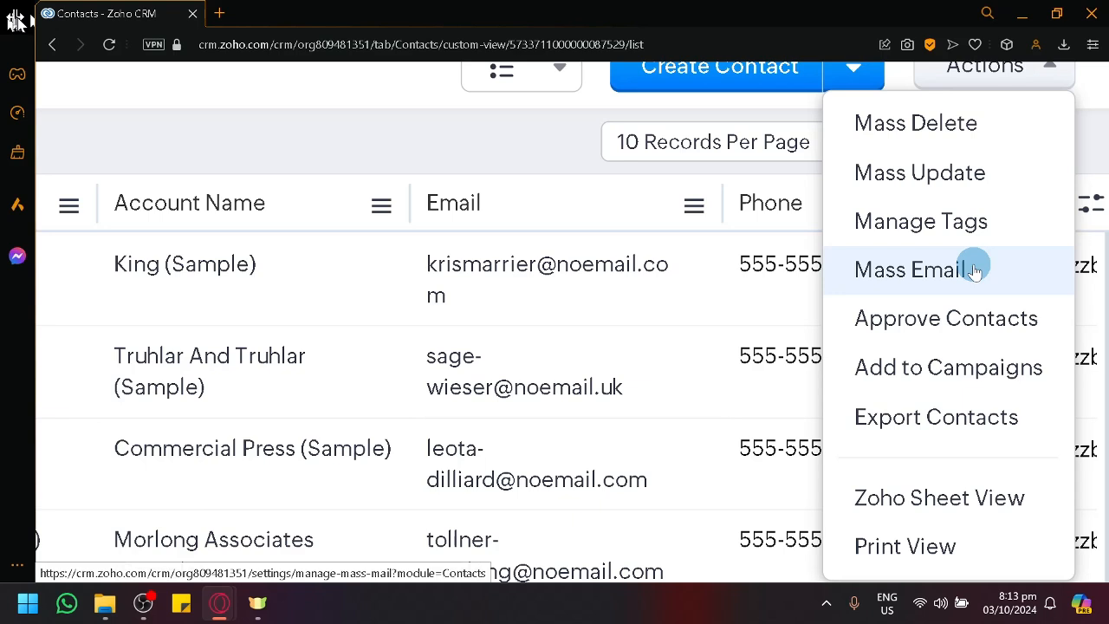
left_click(925, 286)
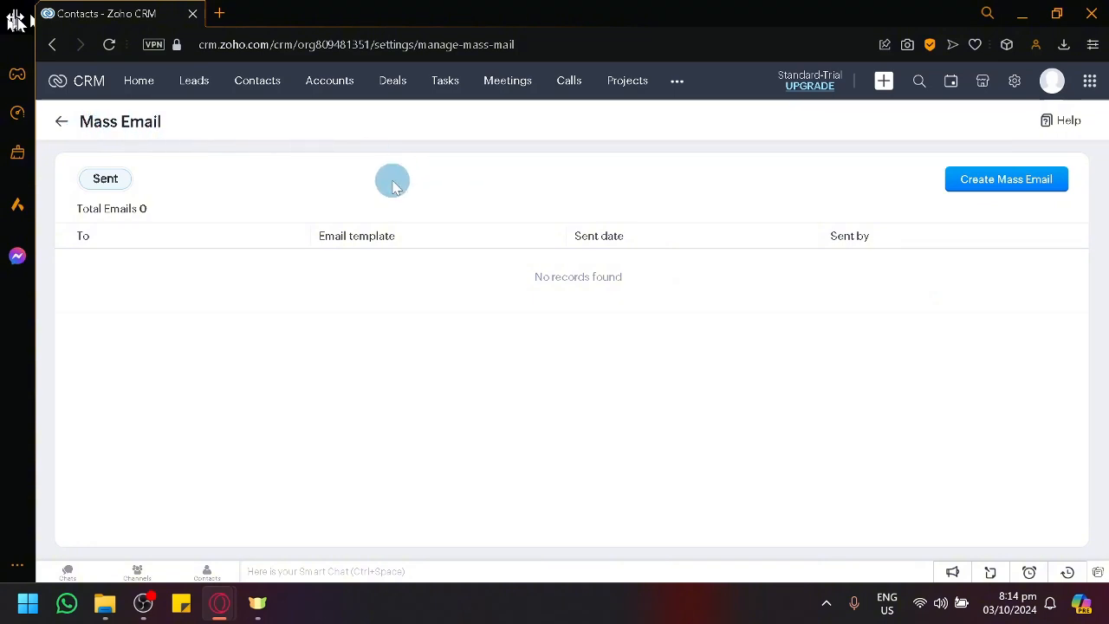
Step: Open the Zoho CRM upgrade page and compare the prices of the Standard, Professional, Ultimate and Enterprise plans
right_click(814, 90)
left_click(792, 89)
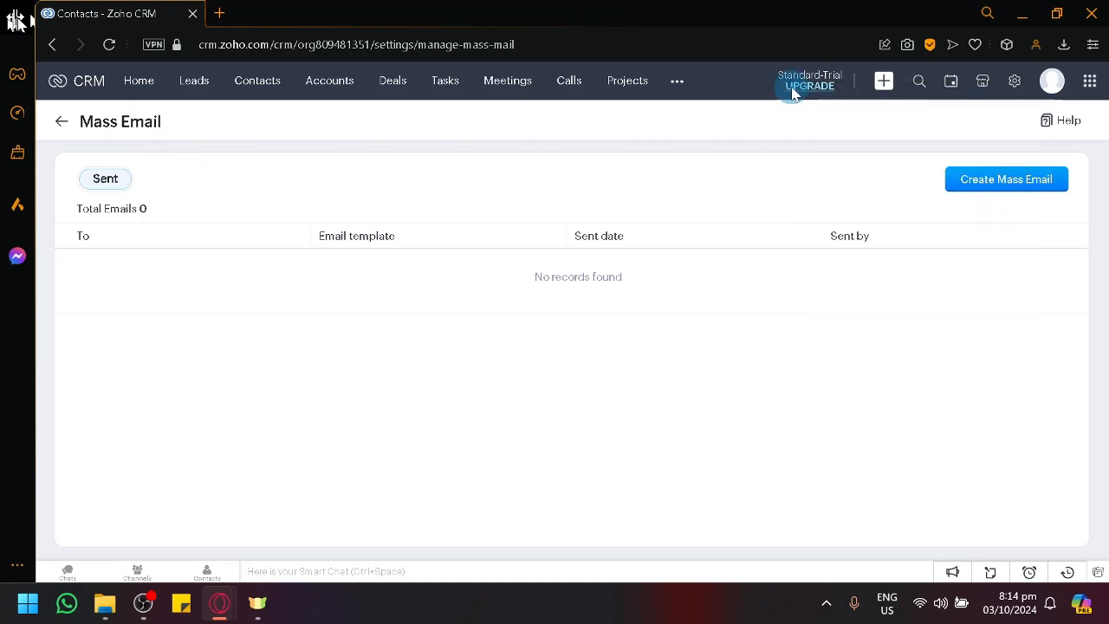
left_click(794, 86)
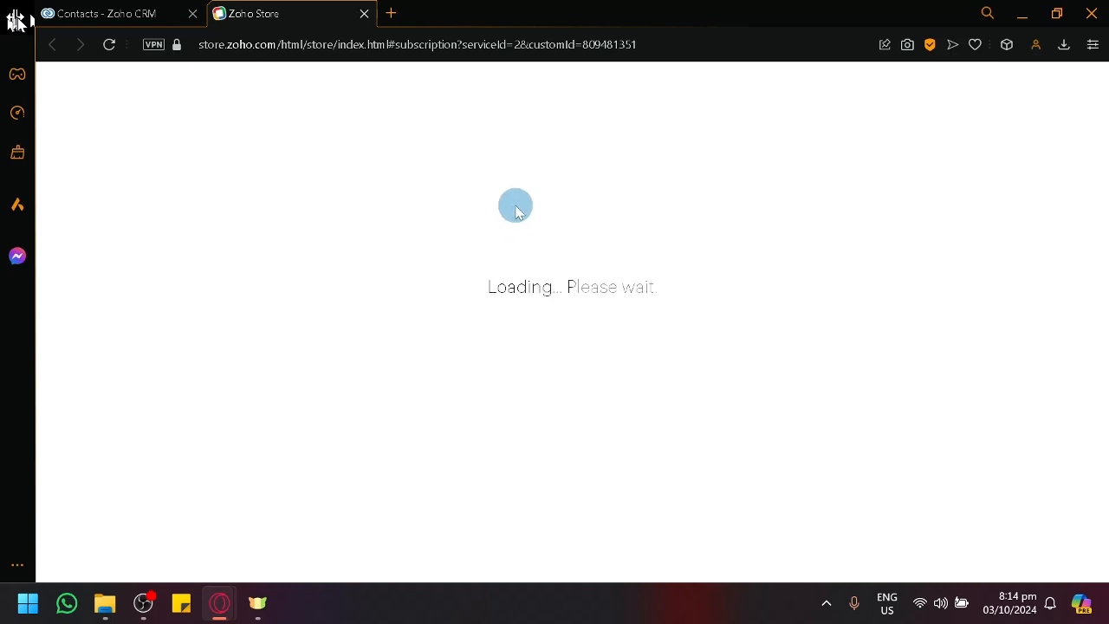
left_click(79, 11)
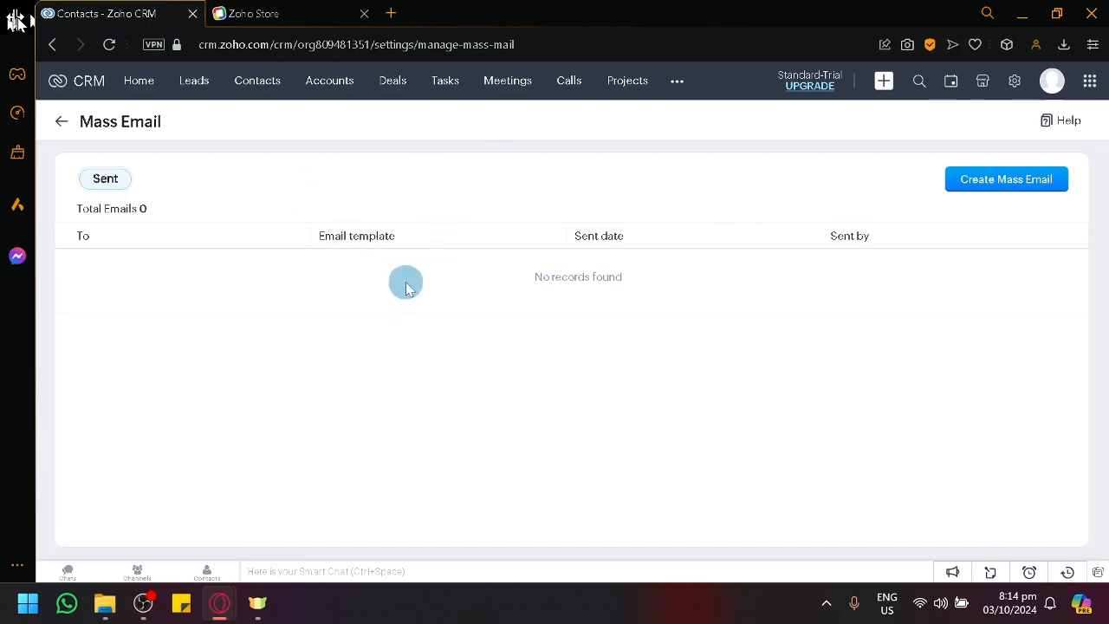
left_click(277, 10)
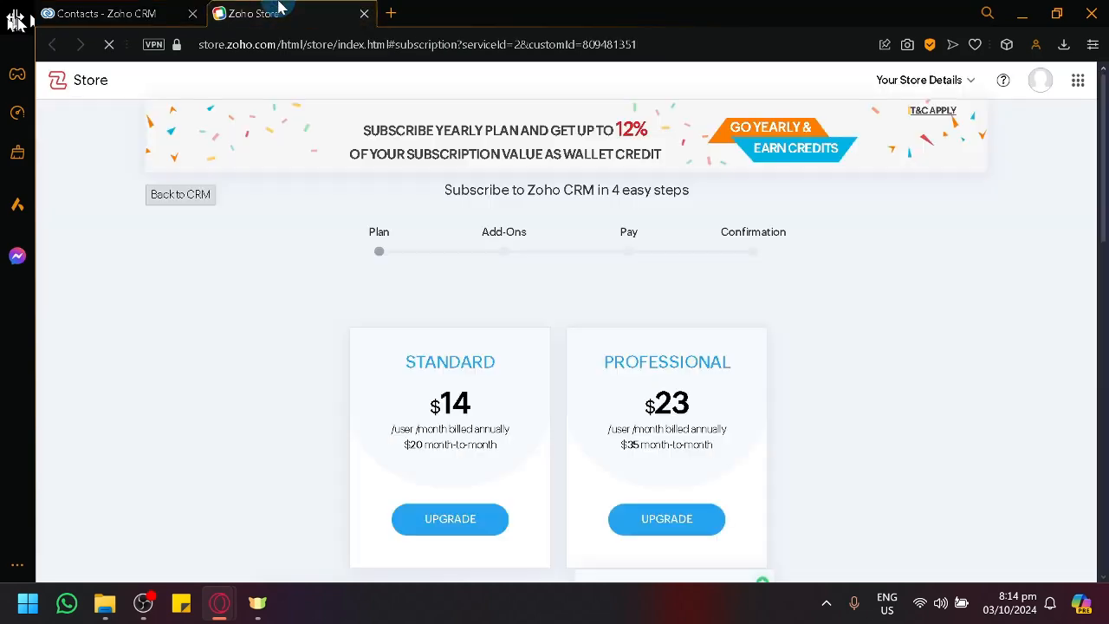
scroll(618, 278, "down", 5)
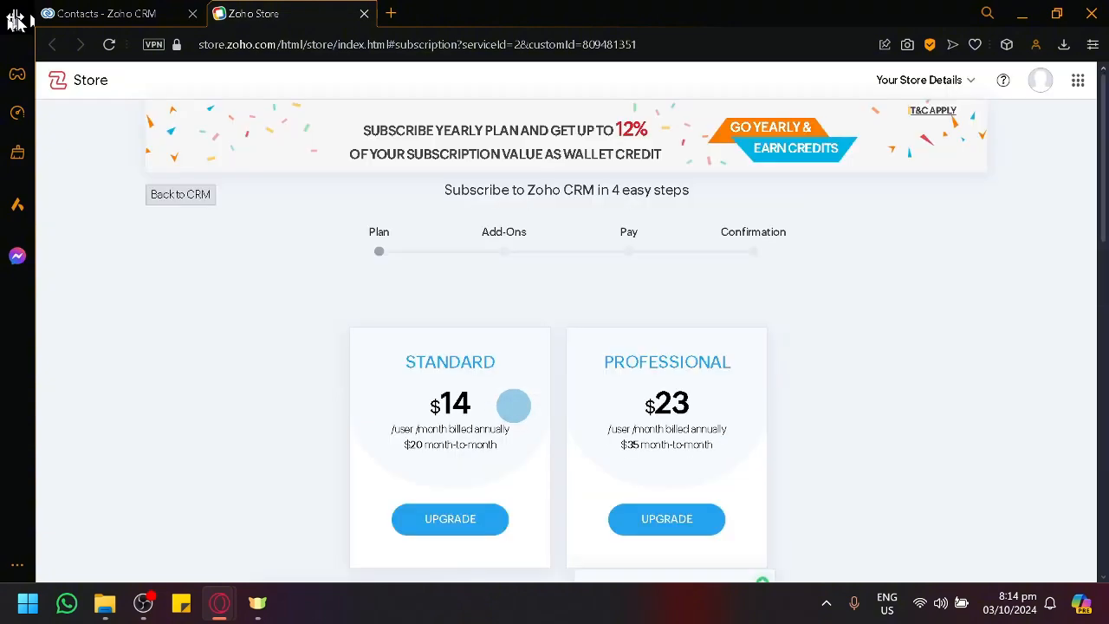
scroll(420, 385, "down", 4)
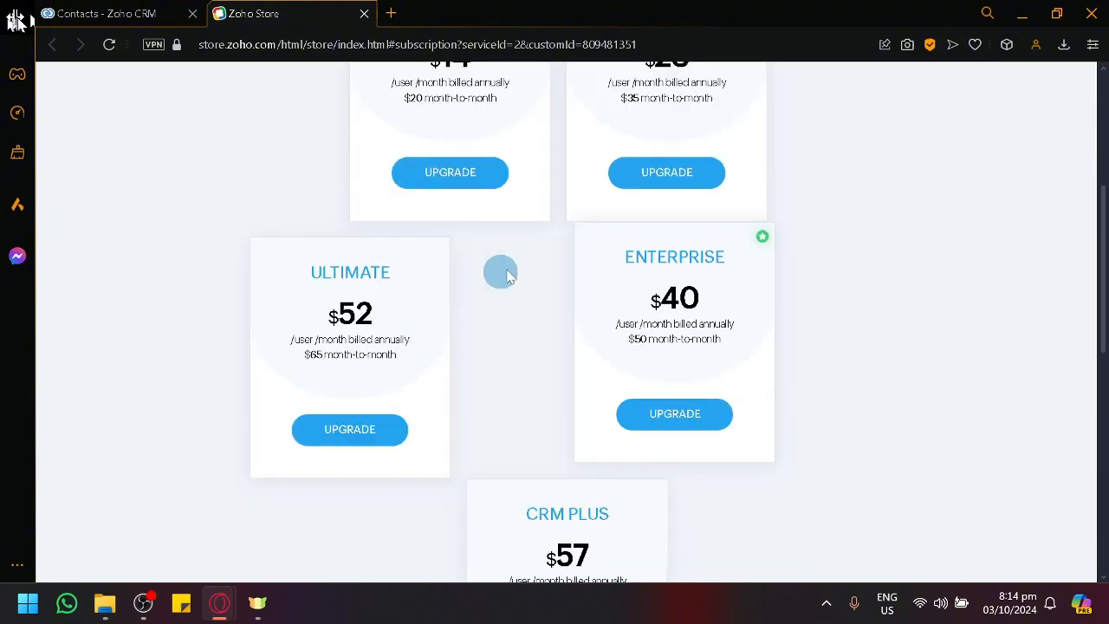
scroll(685, 334, "up", 4)
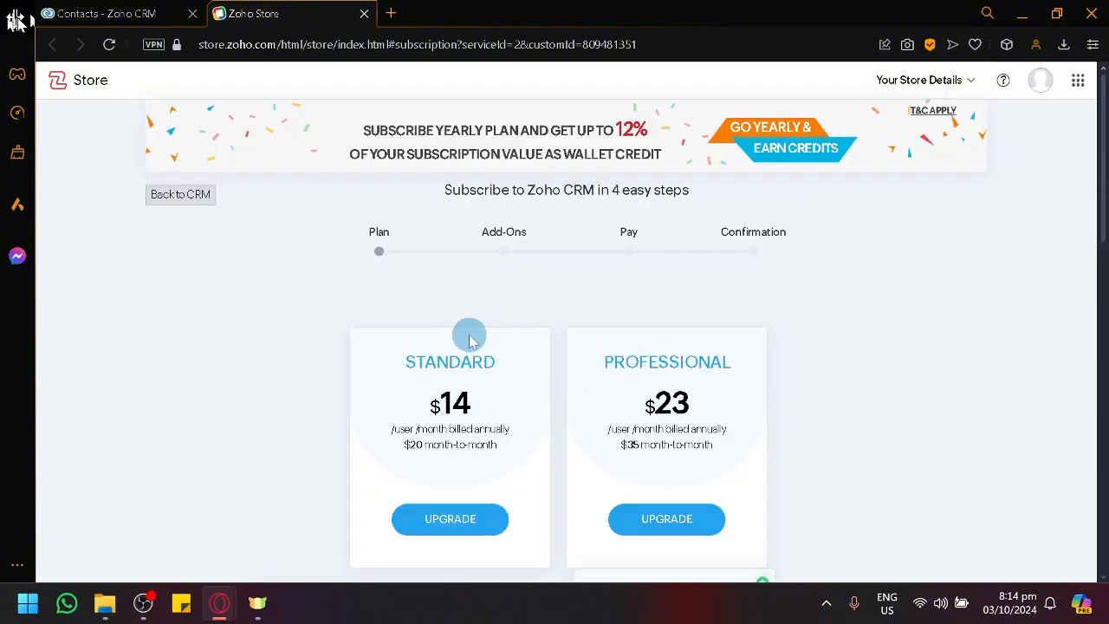
scroll(485, 351, "down", 6)
scroll(468, 339, "up", 4)
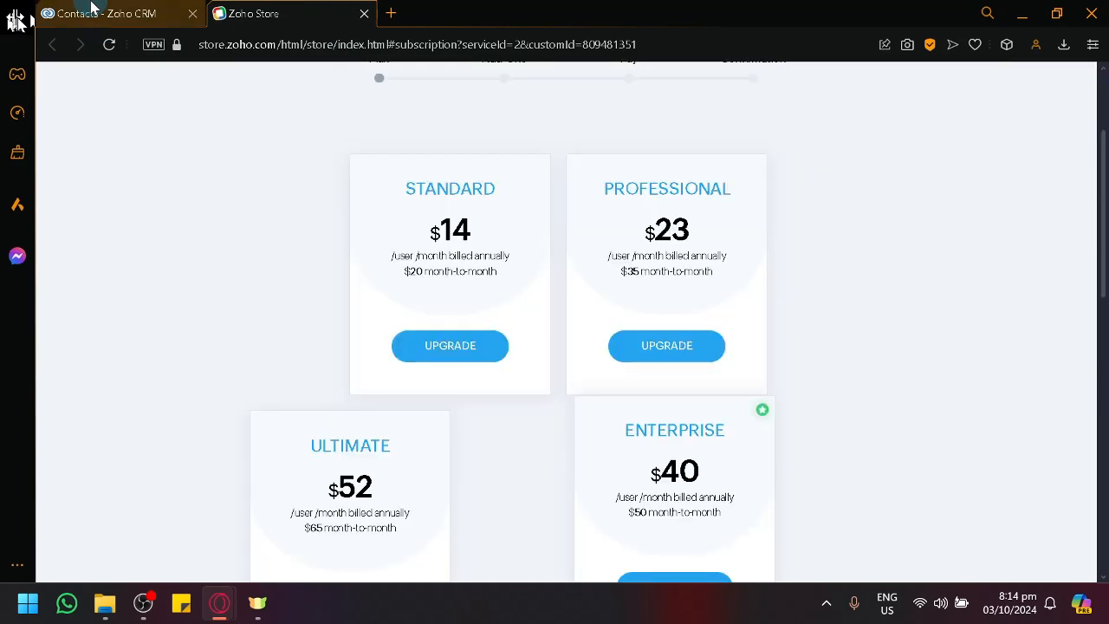
Step: Examine the remaining subscription plans, including CRM Plus and Free, and close the Zoho Store page to return to Mass Email
left_click(91, 6)
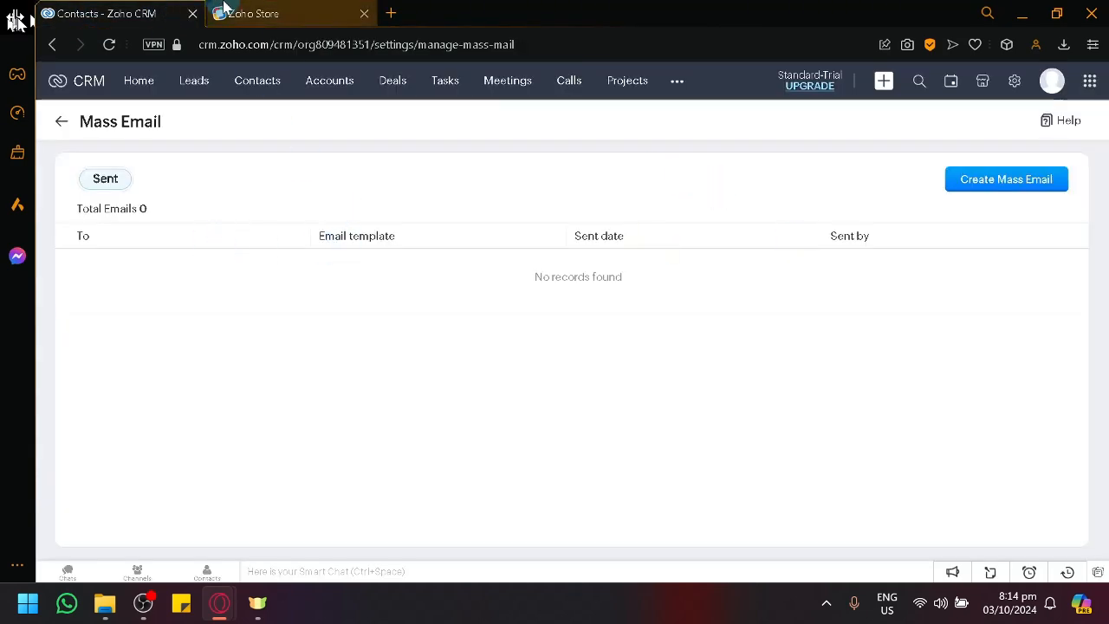
left_click(224, 7)
scroll(520, 408, "down", 2)
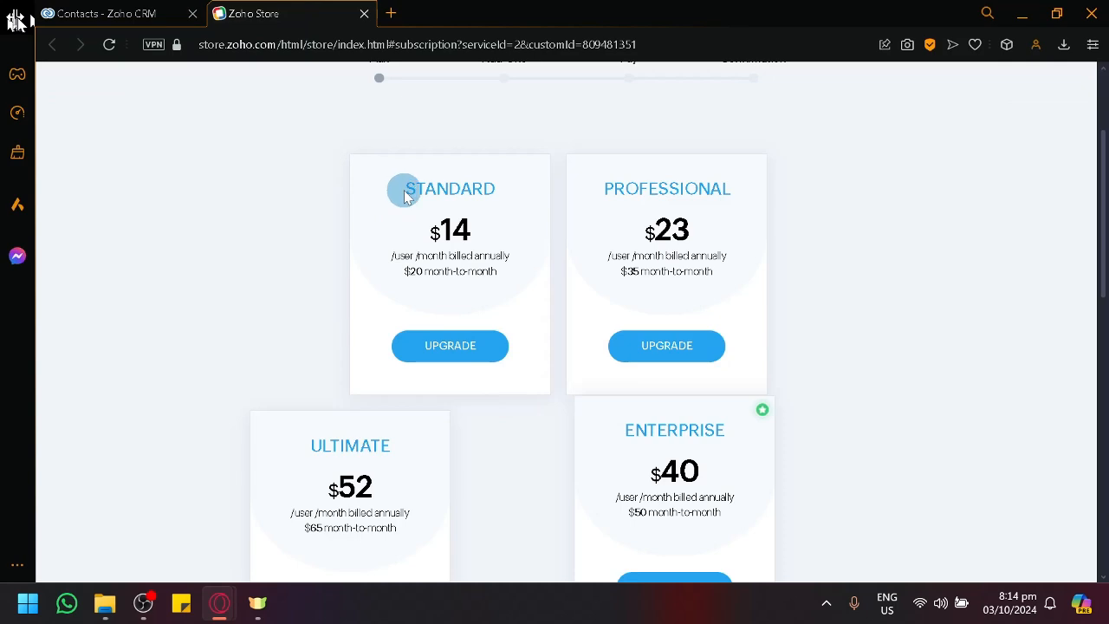
scroll(706, 228, "down", 6)
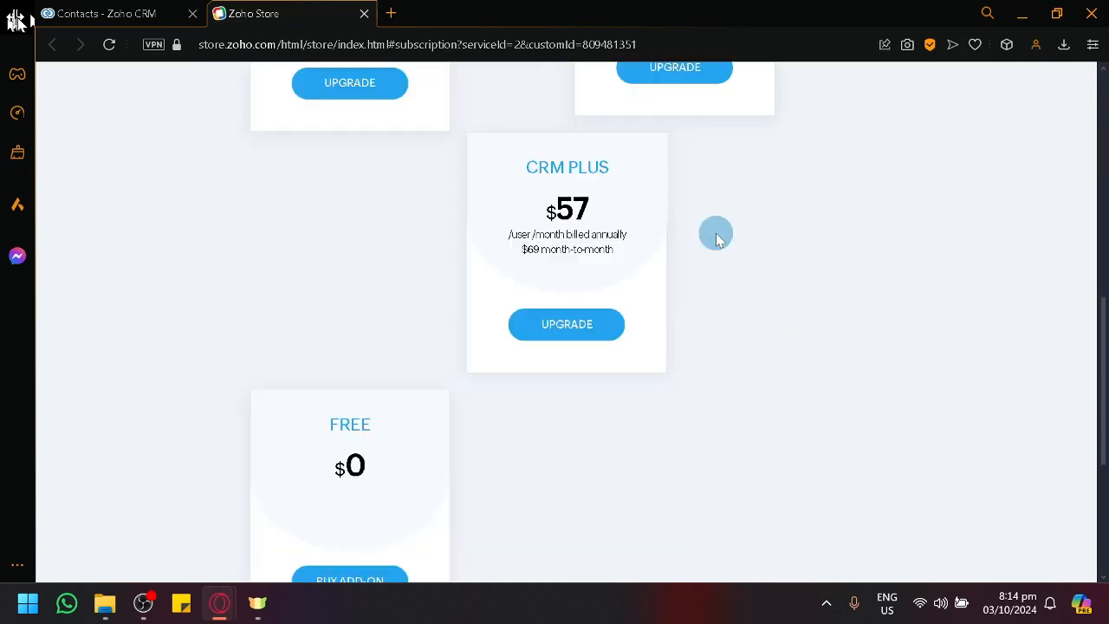
scroll(520, 169, "down", 2)
scroll(463, 189, "up", 2)
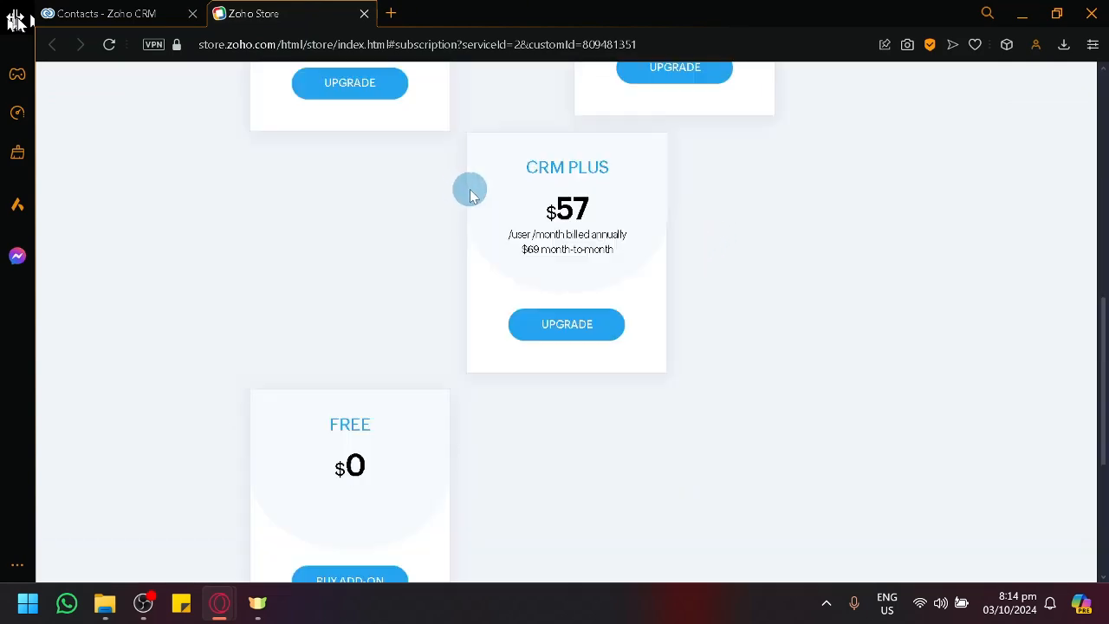
scroll(471, 194, "up", 8)
scroll(258, 104, "down", 4)
left_click(15, 19)
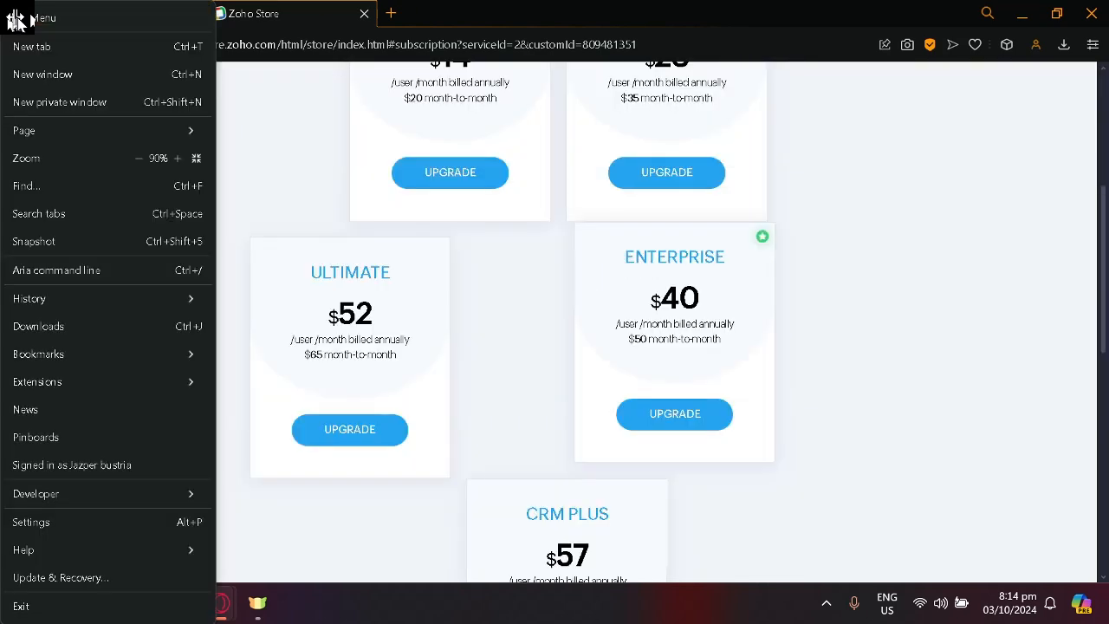
left_click(15, 19)
left_click(108, 13)
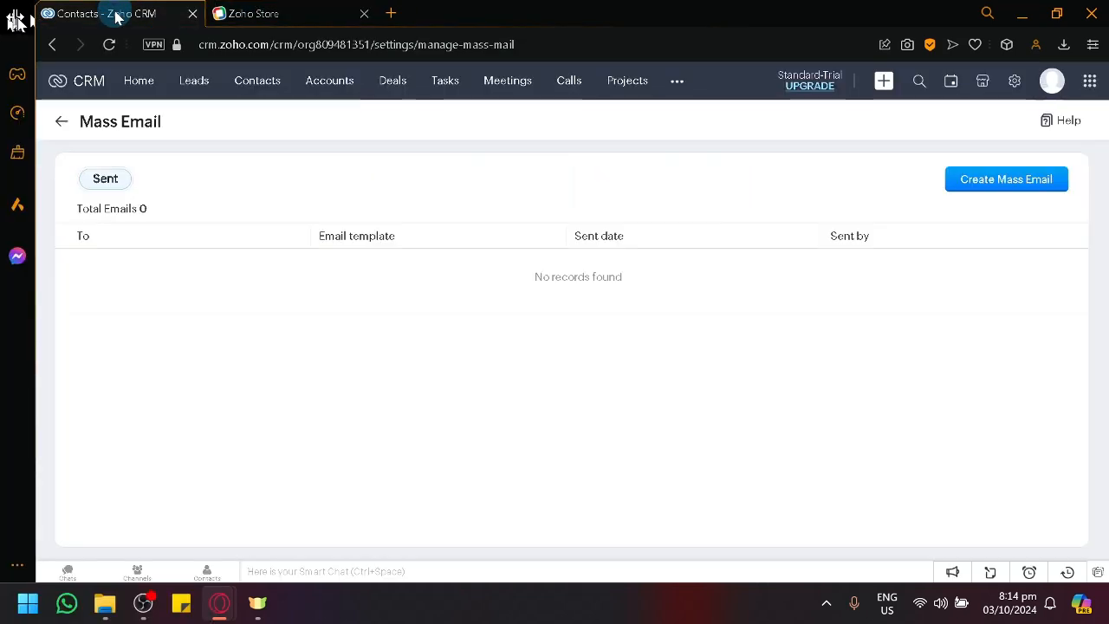
left_click(363, 17)
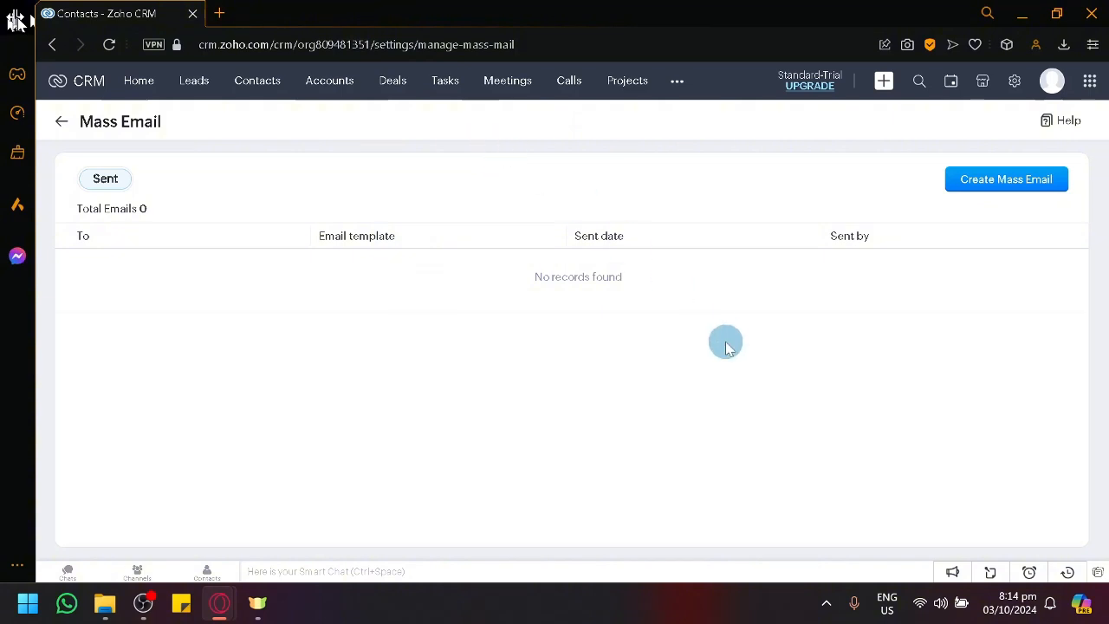
Step: Start a new mass email and review the contact lists offered as recipients, down to the criteria-based option
left_click(1031, 191)
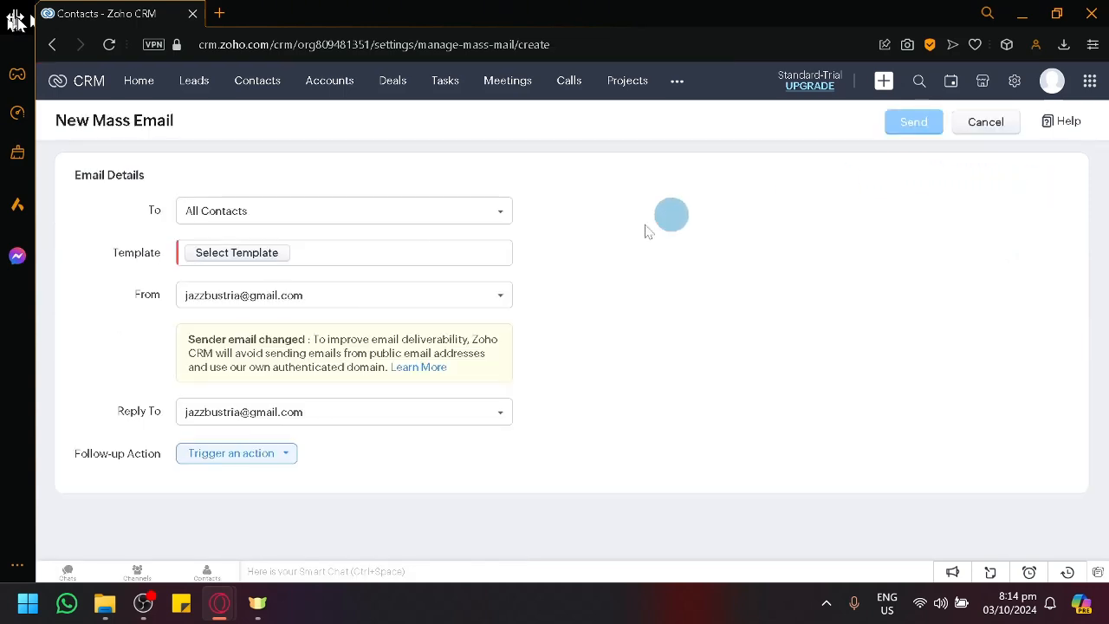
left_click(339, 217)
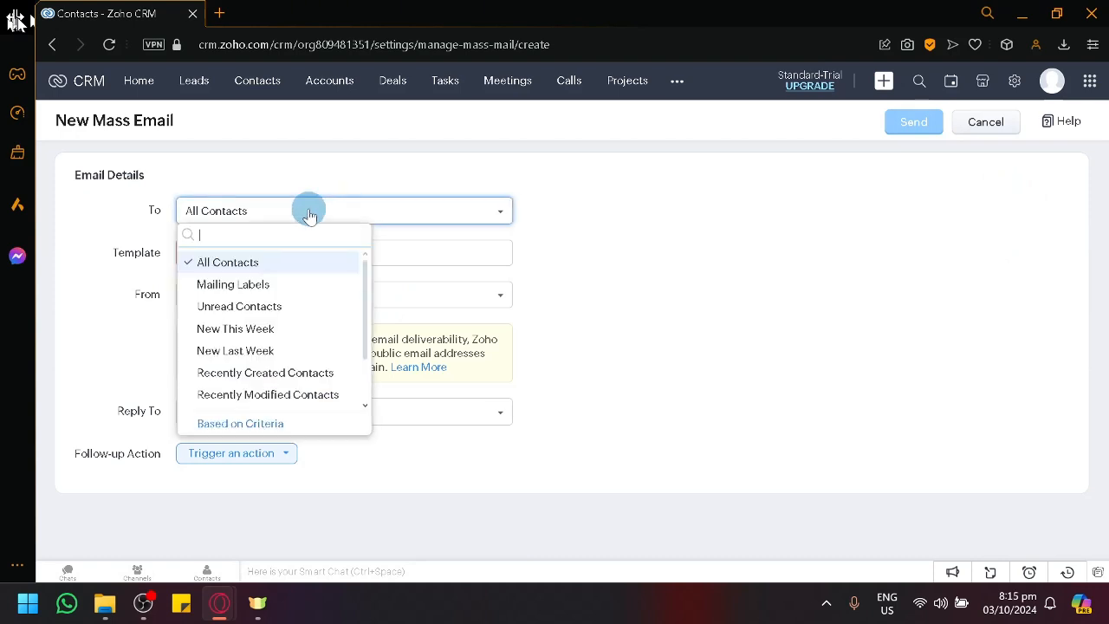
scroll(297, 297, "down", 1)
scroll(297, 300, "up", 1)
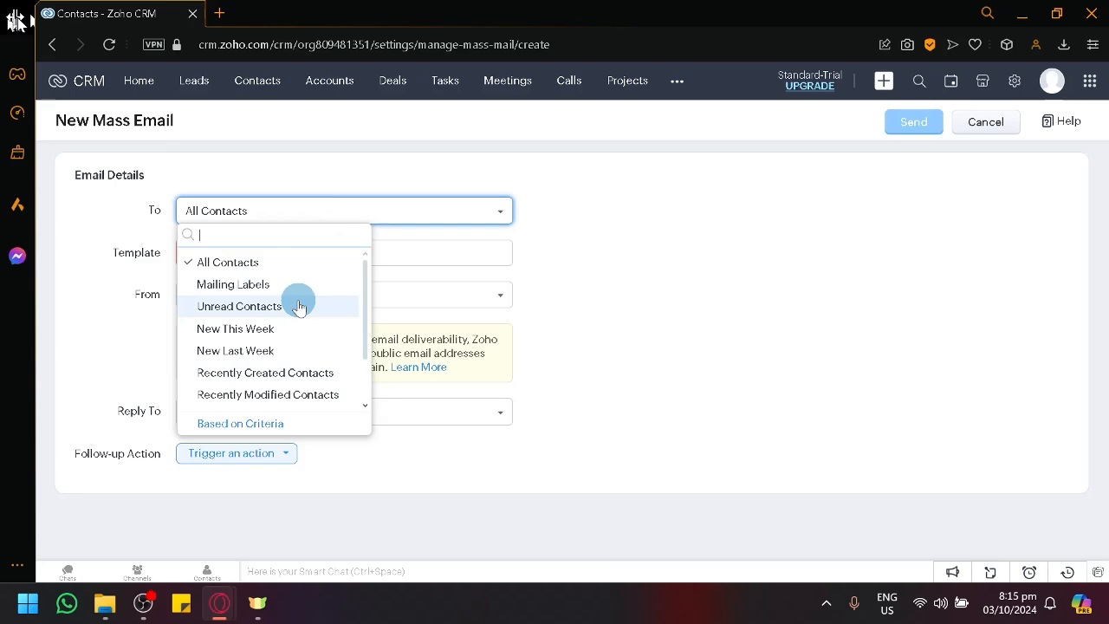
scroll(299, 306, "up", 5)
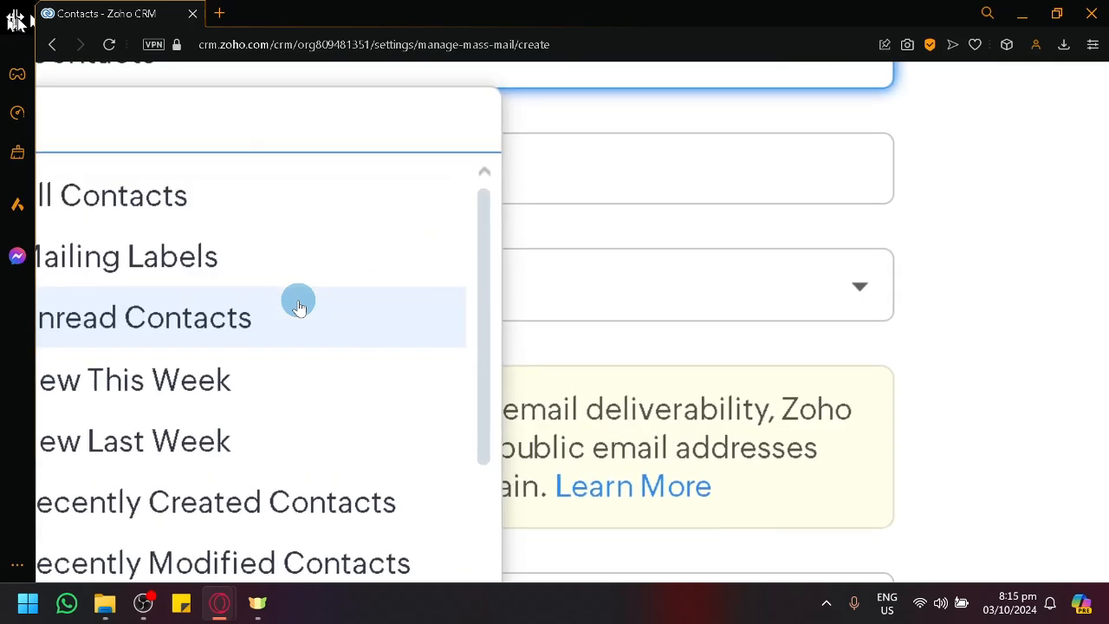
scroll(299, 307, "left", 3)
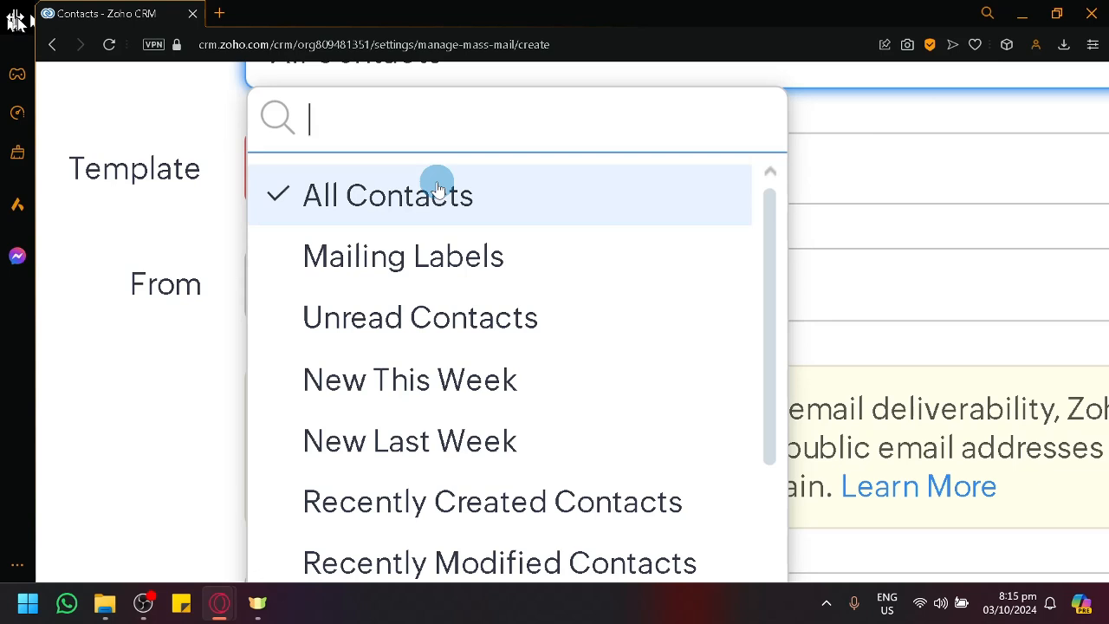
scroll(437, 189, "down", 4)
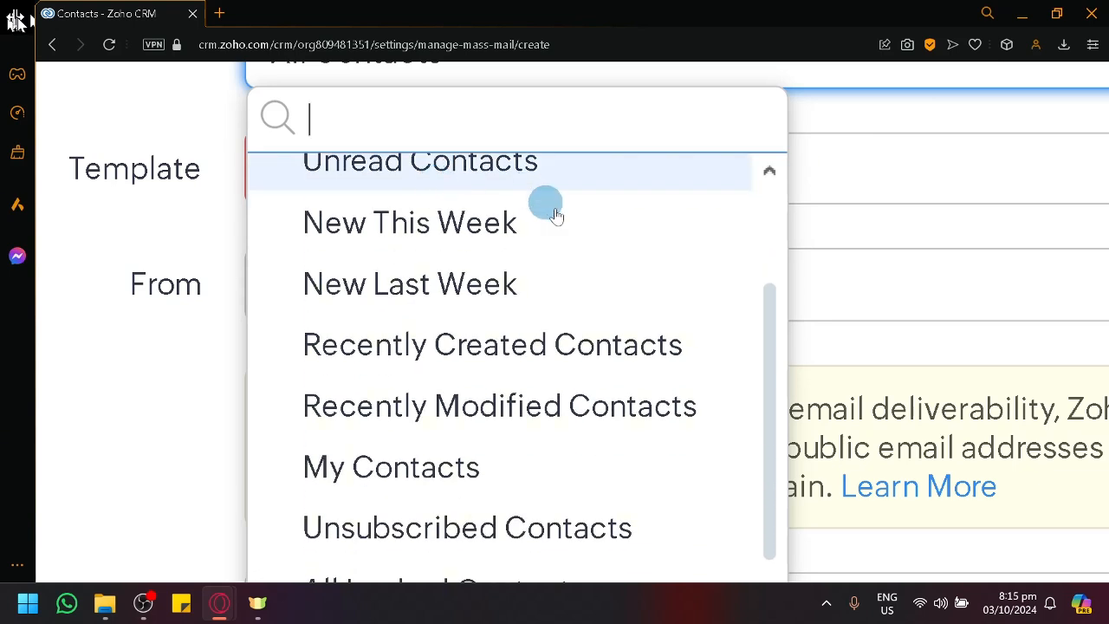
scroll(552, 247, "up", 4)
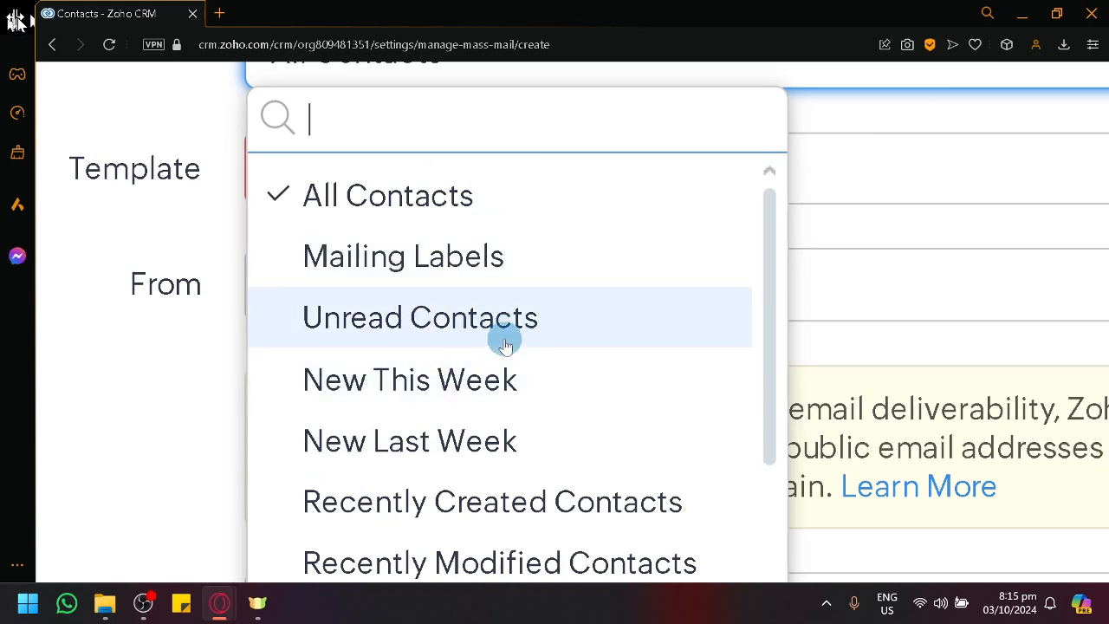
scroll(502, 344, "down", 2)
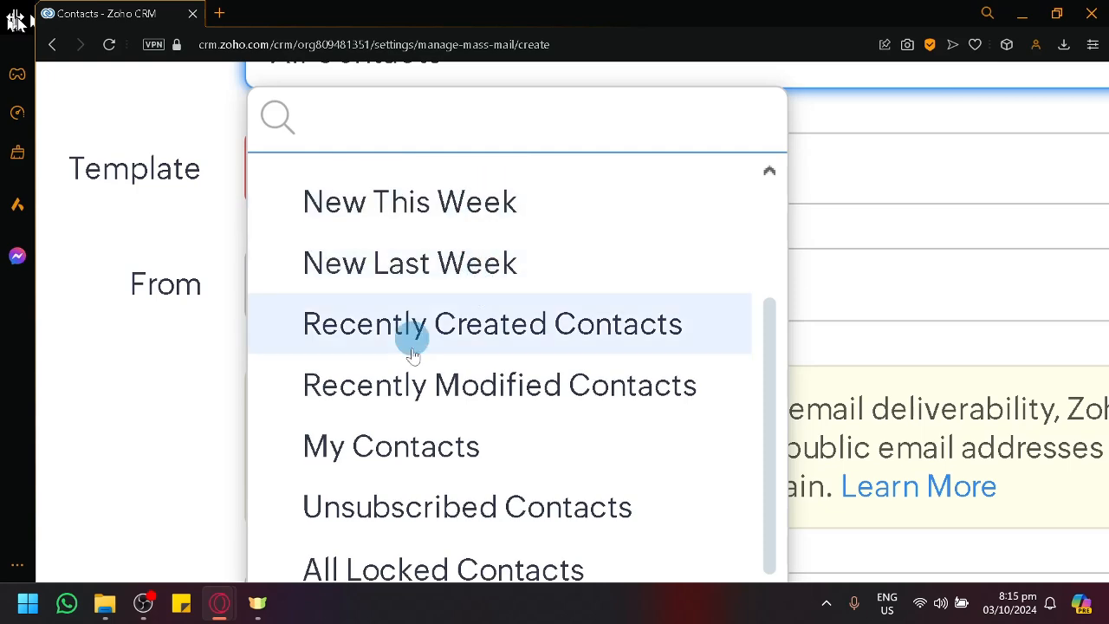
scroll(447, 483, "down", 2)
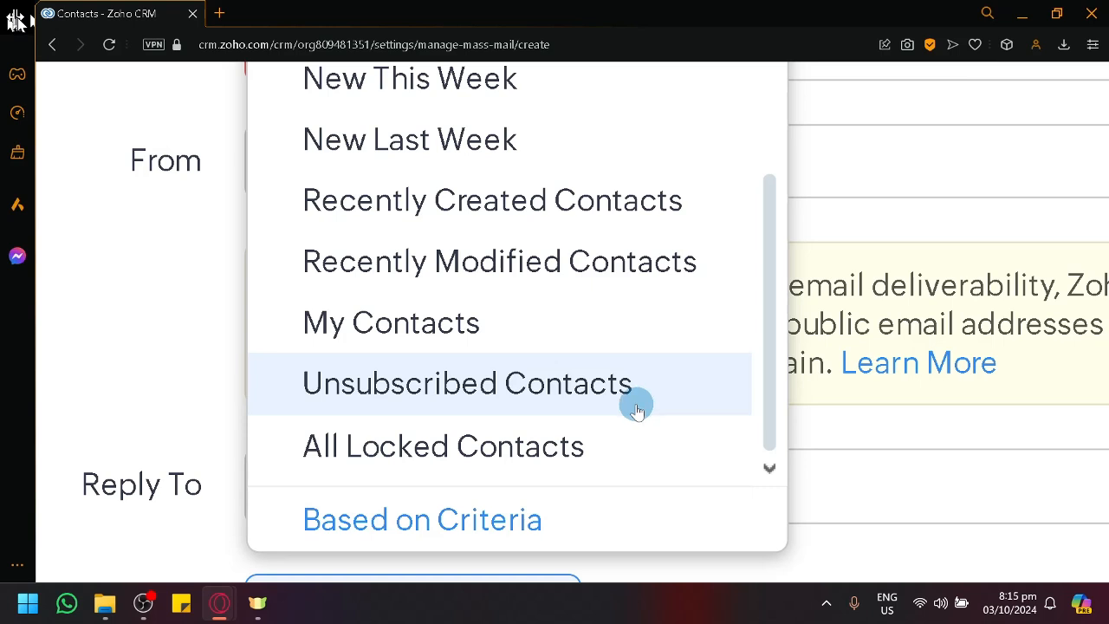
scroll(552, 458, "down", 2)
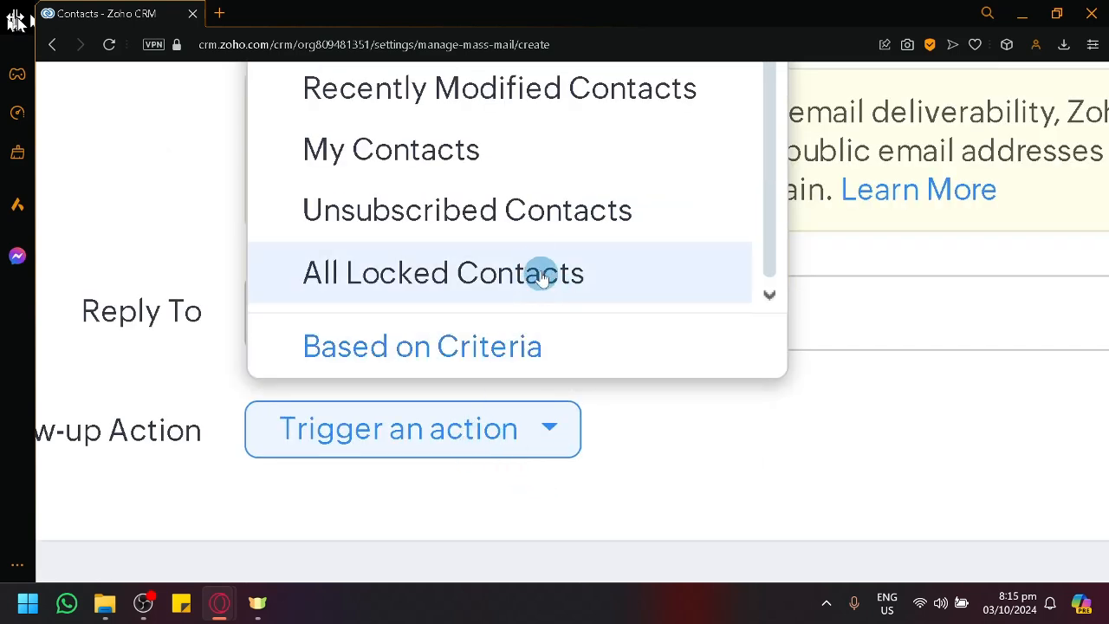
Step: Choose recipients based on criteria and set the first condition to Account Name with the operator "is"
left_click(513, 328)
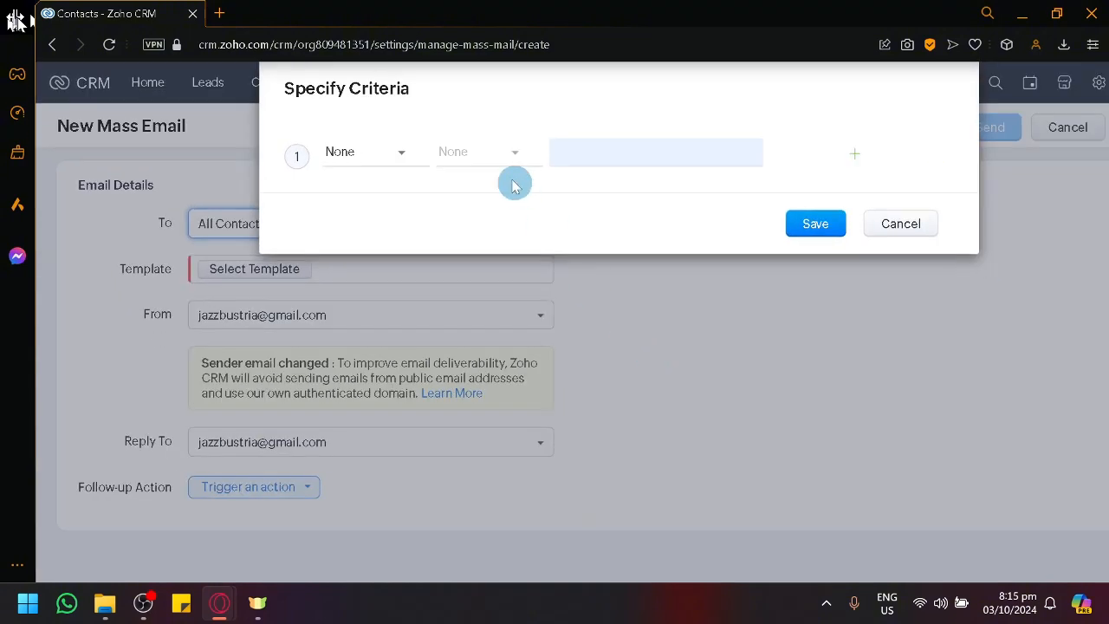
left_click(387, 161)
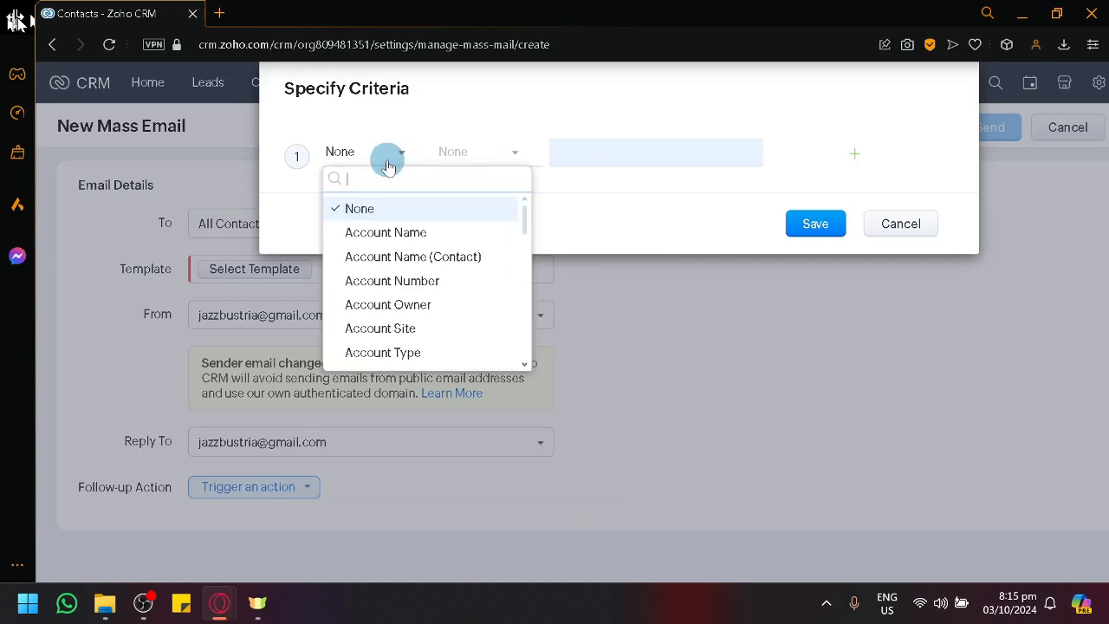
left_click(431, 228)
left_click(485, 153)
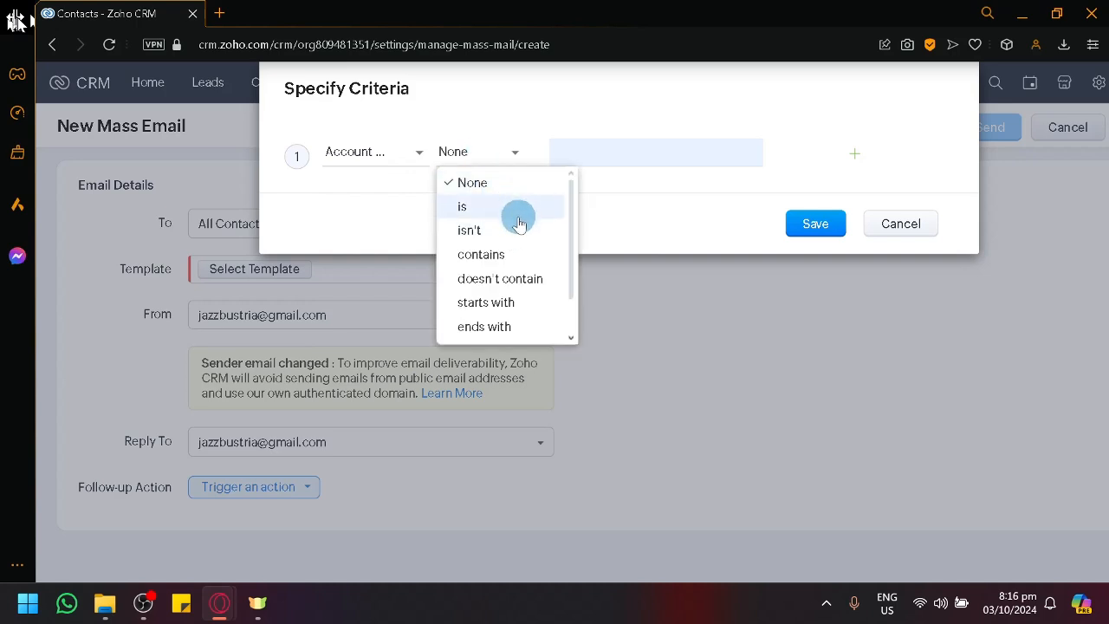
scroll(529, 297, "down", 2)
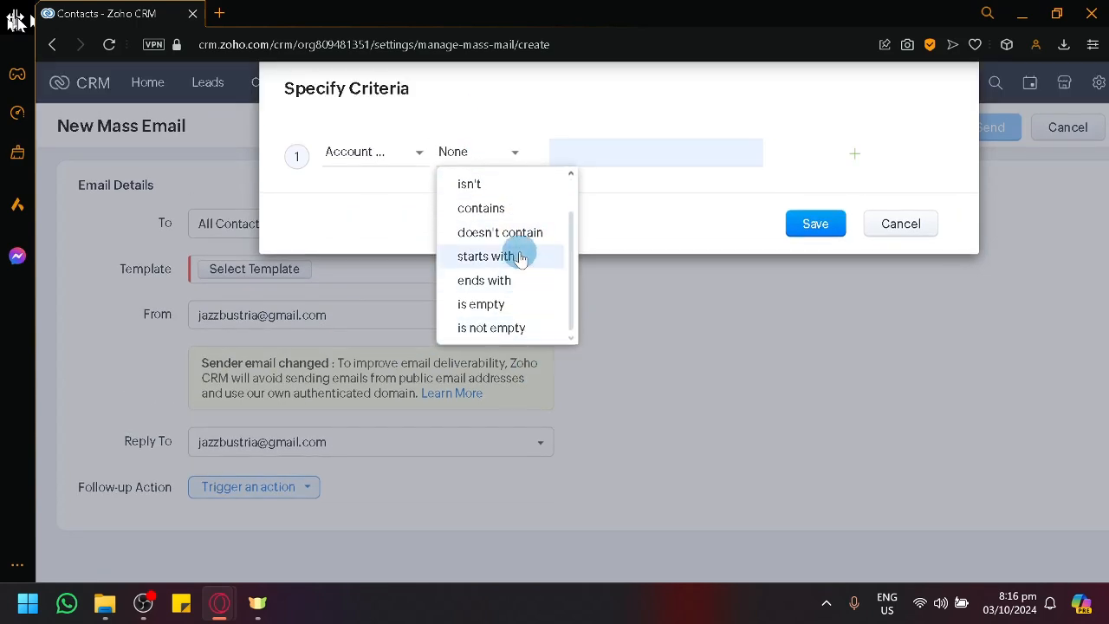
scroll(511, 216, "up", 2)
left_click(519, 210)
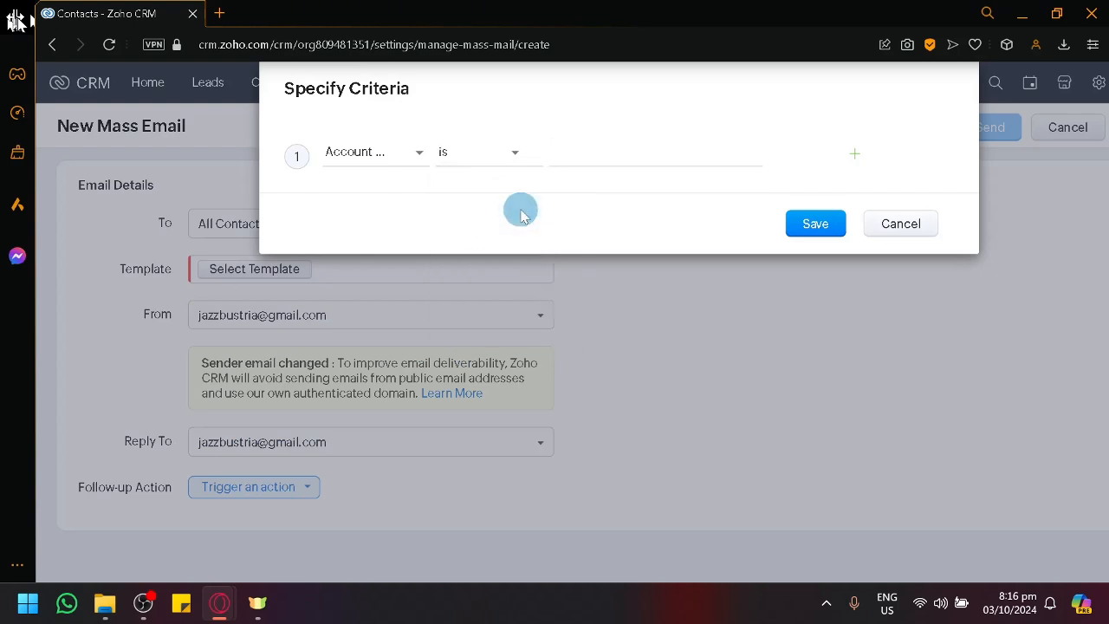
left_click(569, 153)
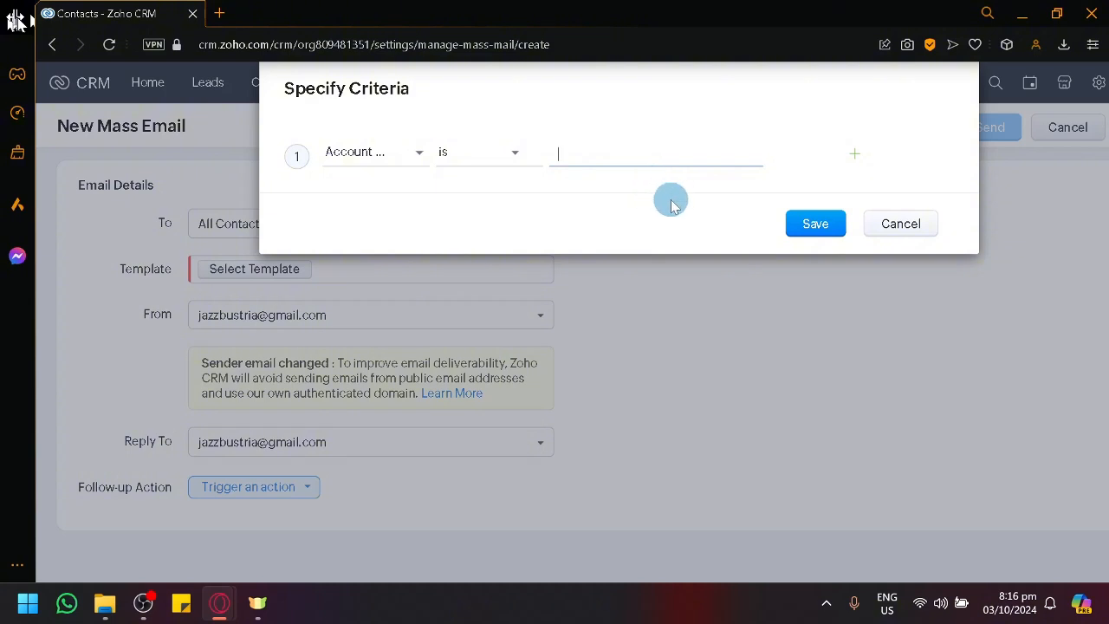
Step: Look through the available criteria fields and change the condition's field to Phone
left_click(395, 155)
scroll(440, 310, "down", 10)
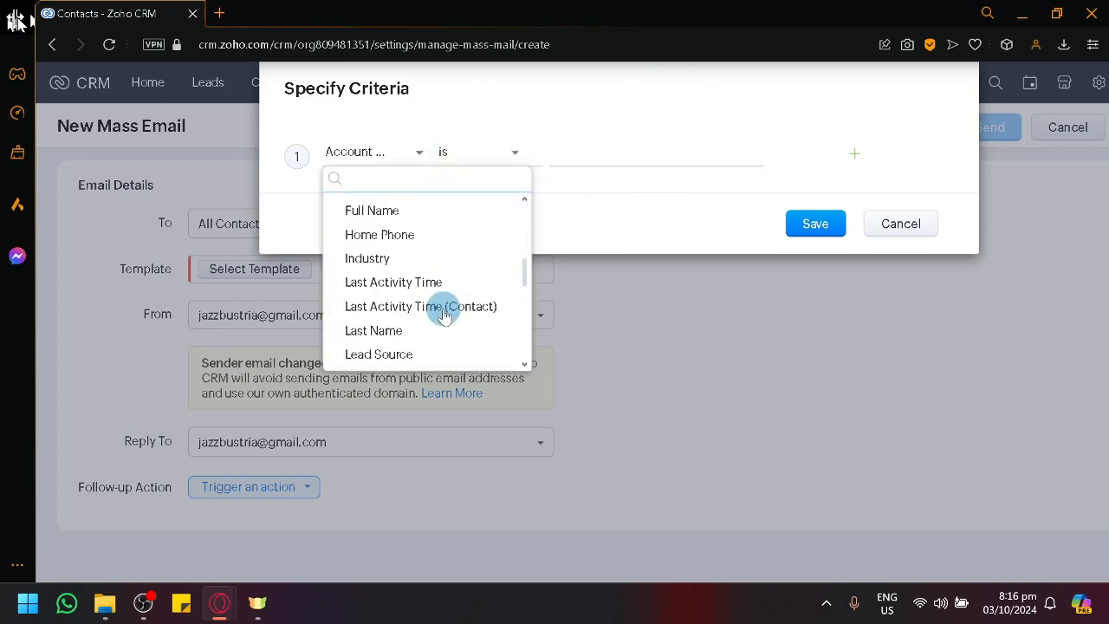
scroll(440, 309, "up", 6)
scroll(414, 277, "down", 3)
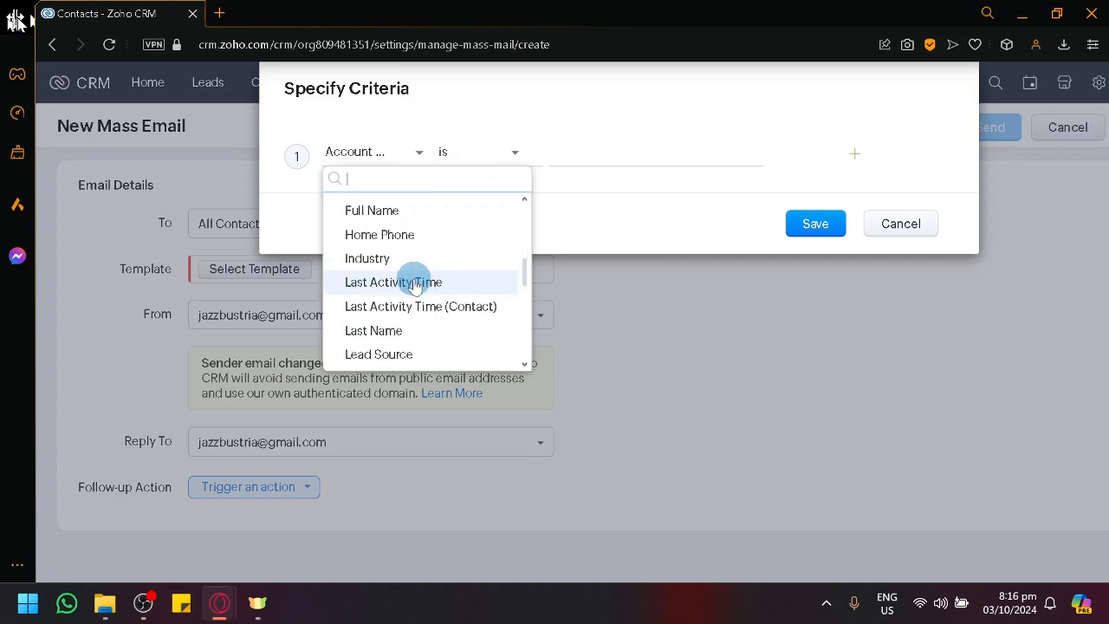
scroll(415, 286, "down", 5)
scroll(440, 297, "down", 3)
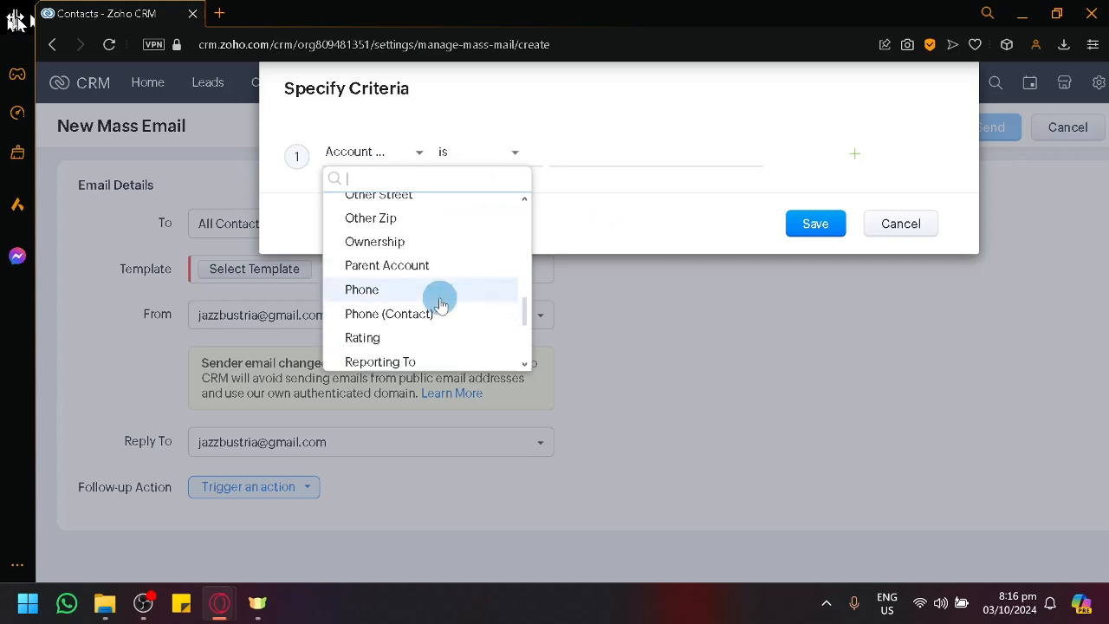
left_click(440, 298)
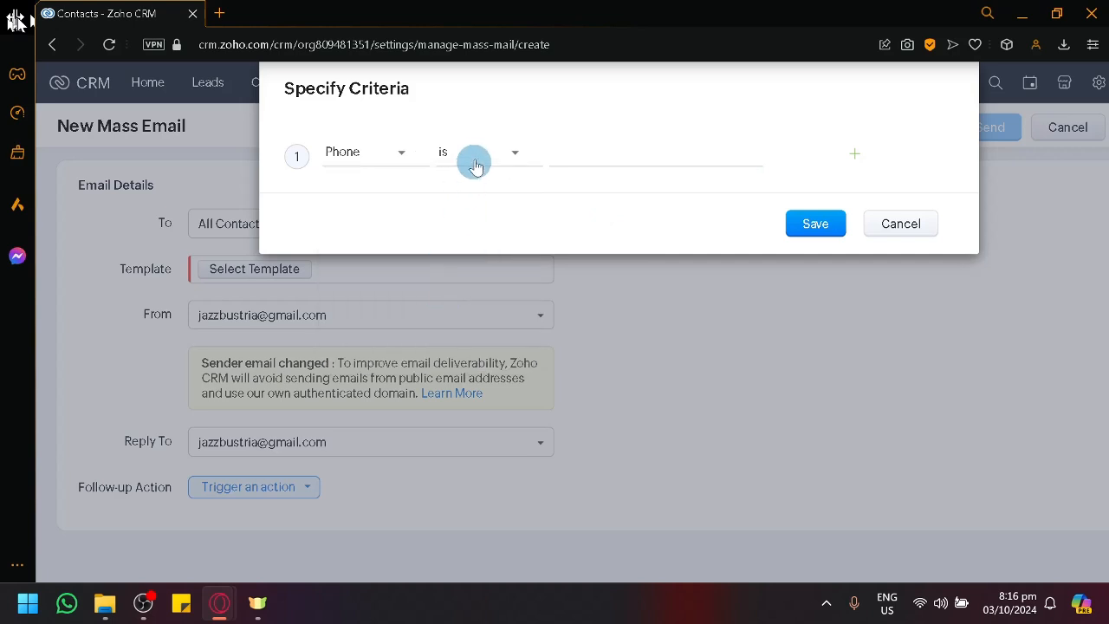
Step: Set the Phone condition to "is not empty", try to save the criteria, and recheck the recipient list choices
left_click(473, 154)
scroll(516, 280, "down", 1)
scroll(524, 297, "down", 2)
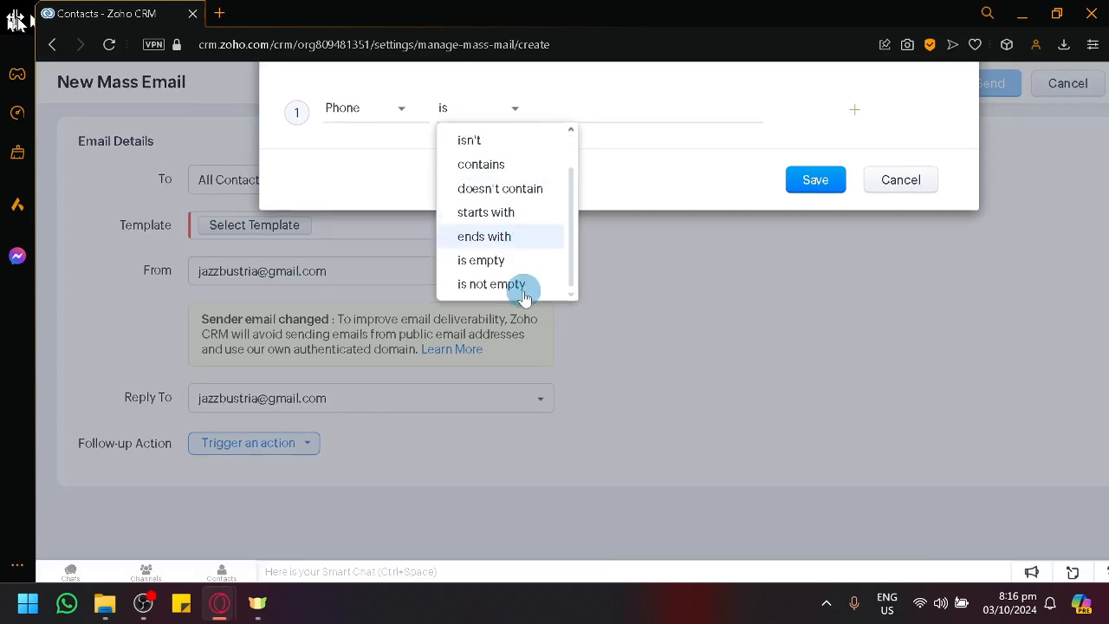
scroll(522, 292, "up", 4)
scroll(512, 265, "down", 2)
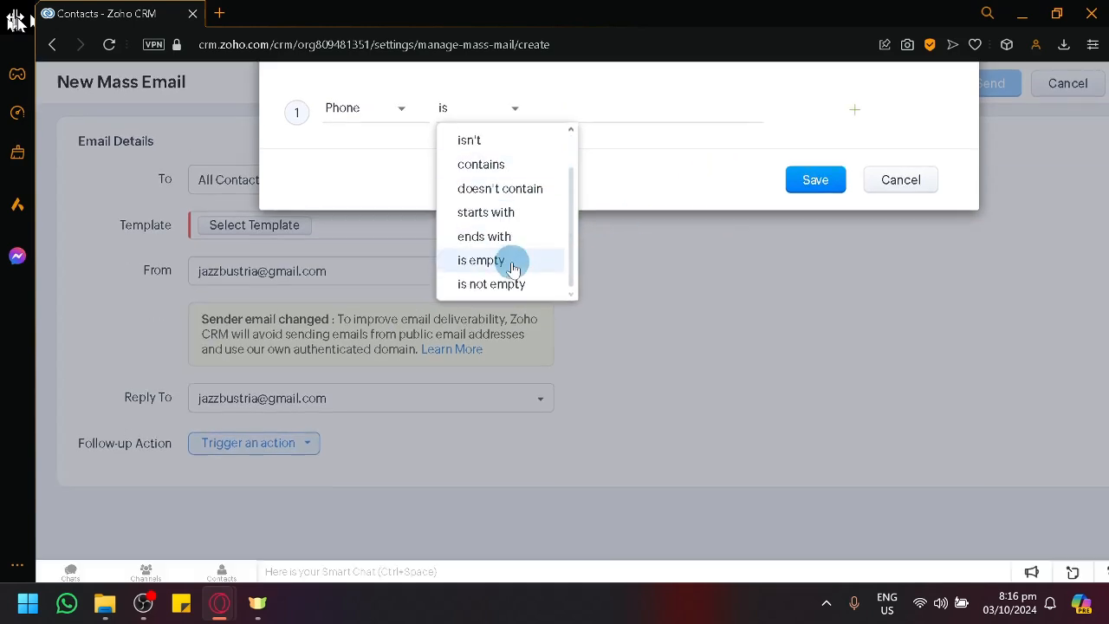
left_click(529, 281)
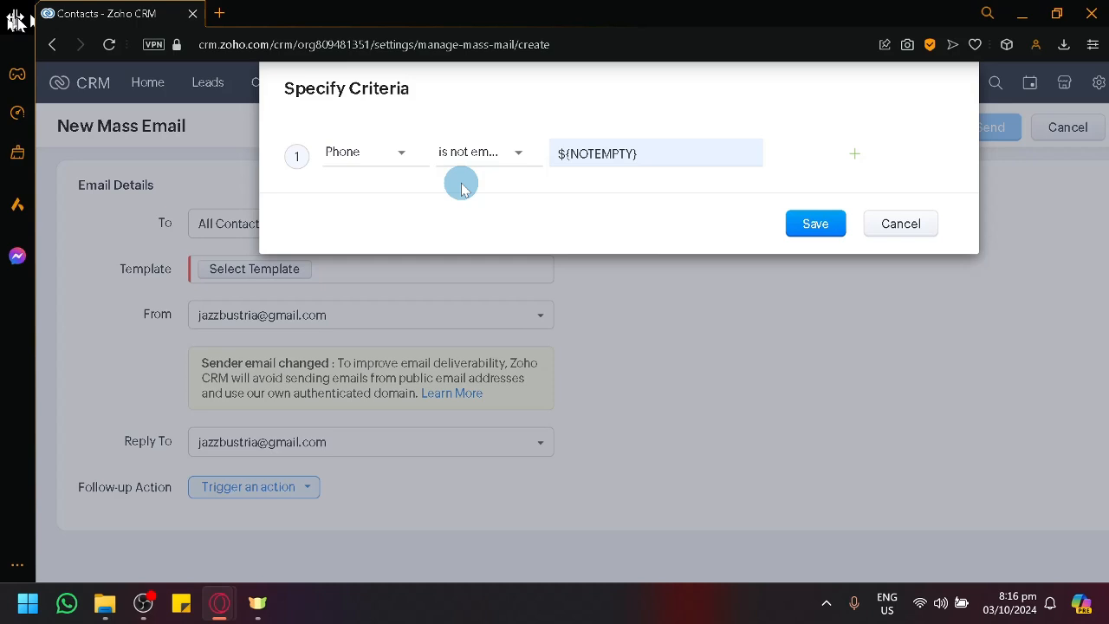
left_click(813, 227)
left_click(325, 236)
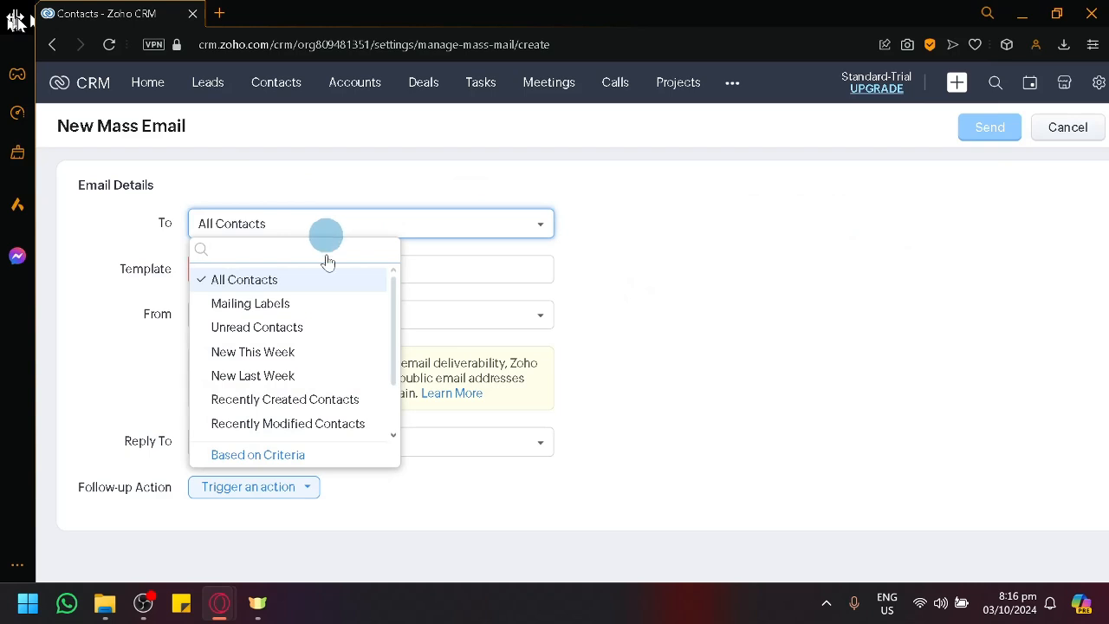
left_click(681, 241)
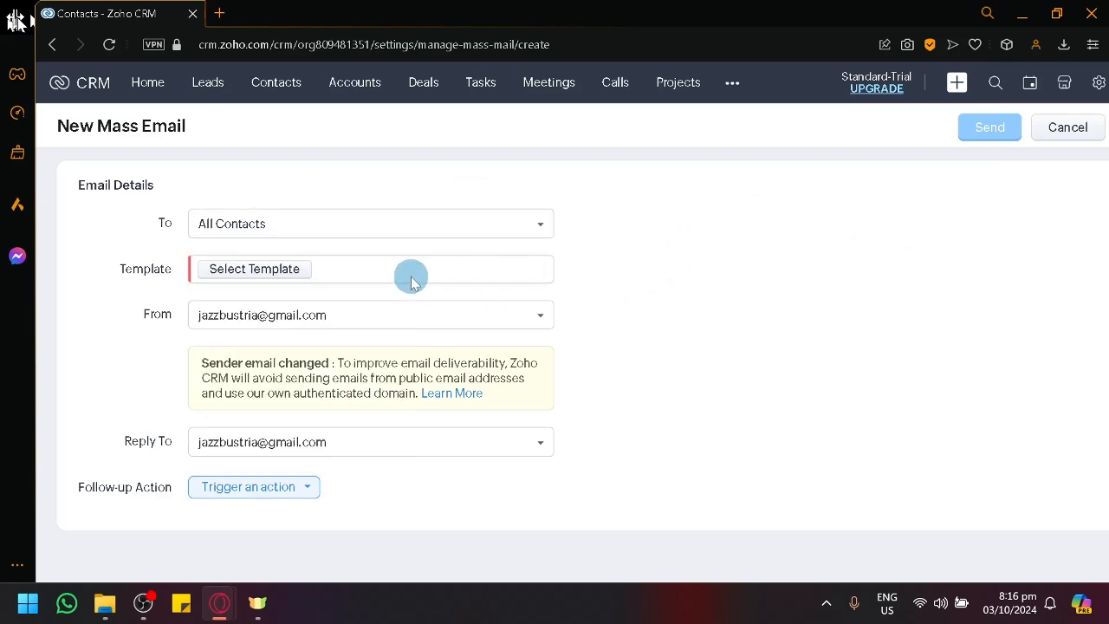
Step: Open the template selection for the mass email and start creating a new email template
left_click(280, 271)
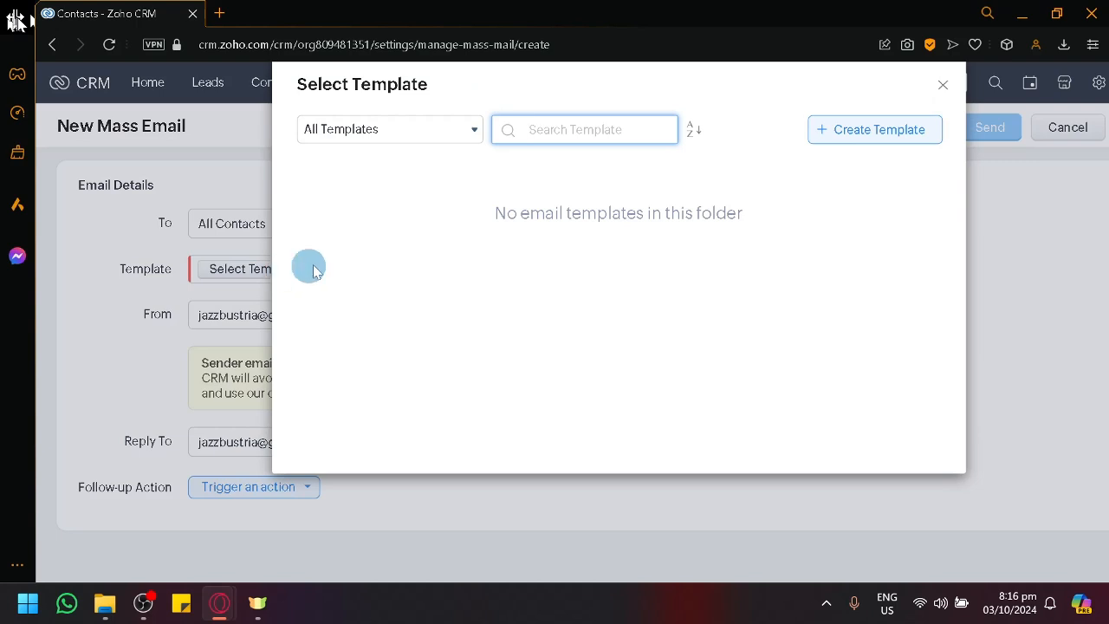
left_click(513, 225)
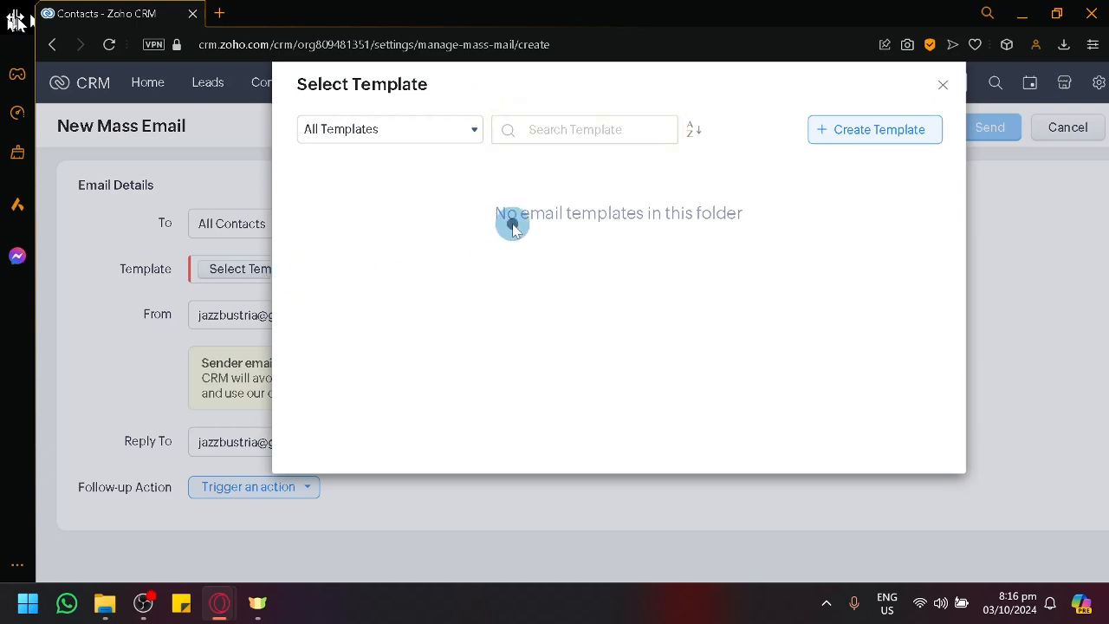
left_click(837, 129)
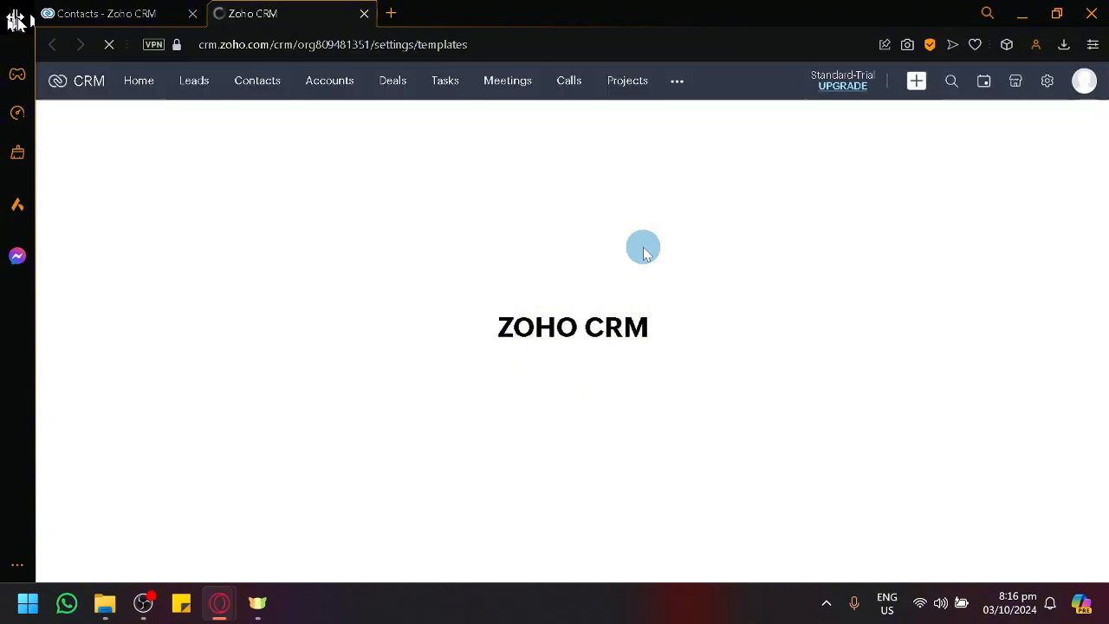
Step: Examine the Basic and Celebration designs in the Template Gallery, including the column, birthday and Christmas layouts
scroll(632, 391, "down", 3)
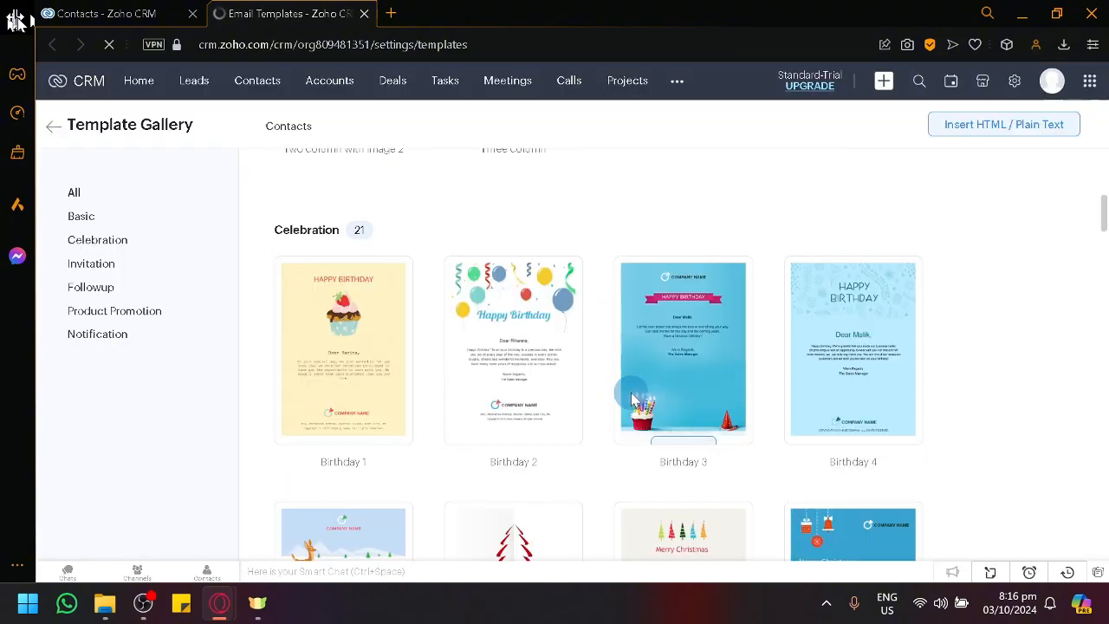
scroll(609, 374, "down", 14)
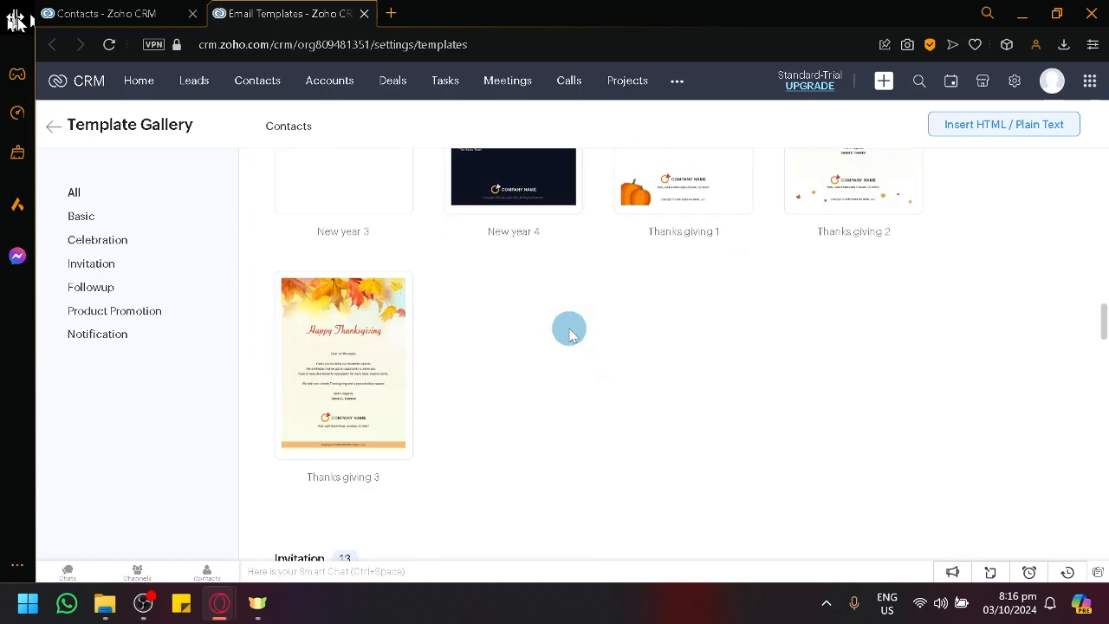
scroll(569, 335, "up", 18)
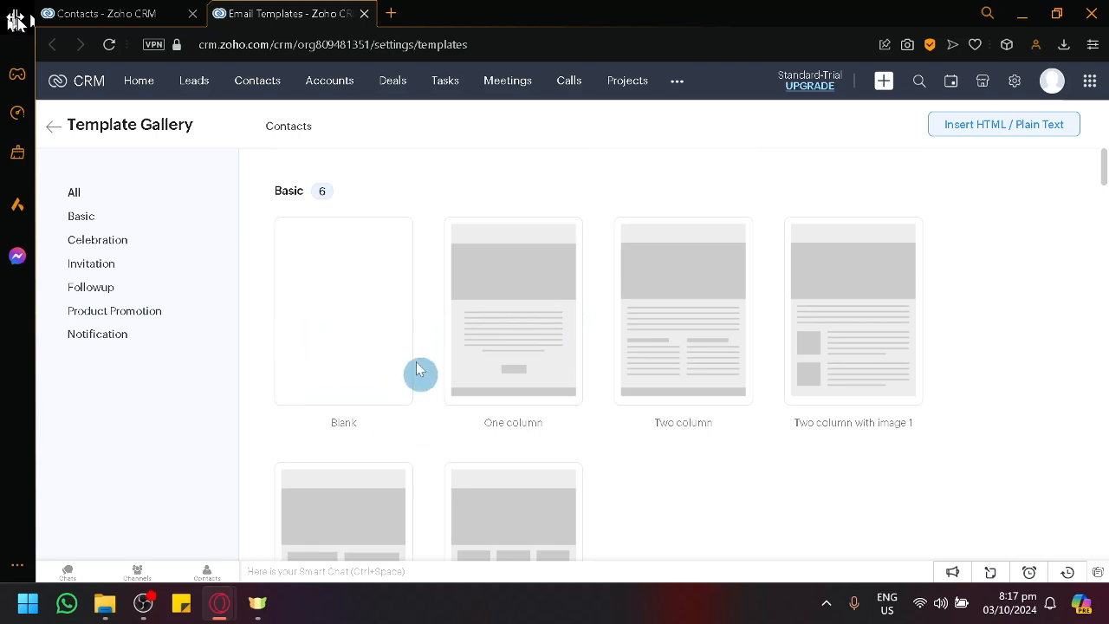
scroll(389, 292, "down", 2)
scroll(382, 309, "up", 2)
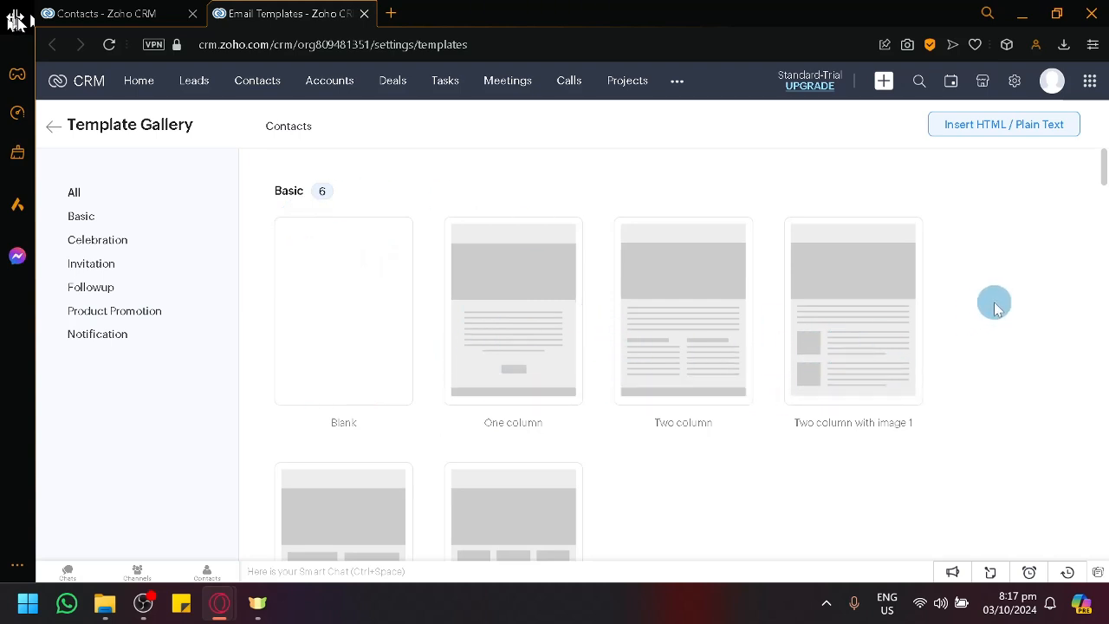
scroll(994, 307, "down", 2)
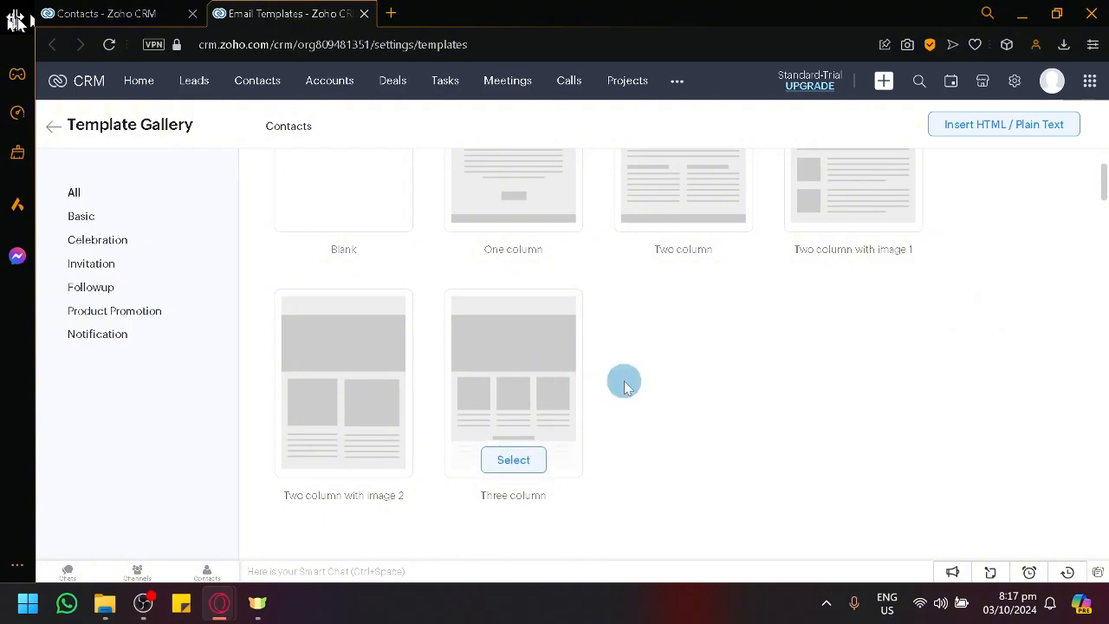
scroll(589, 303, "down", 5)
scroll(416, 337, "up", 3)
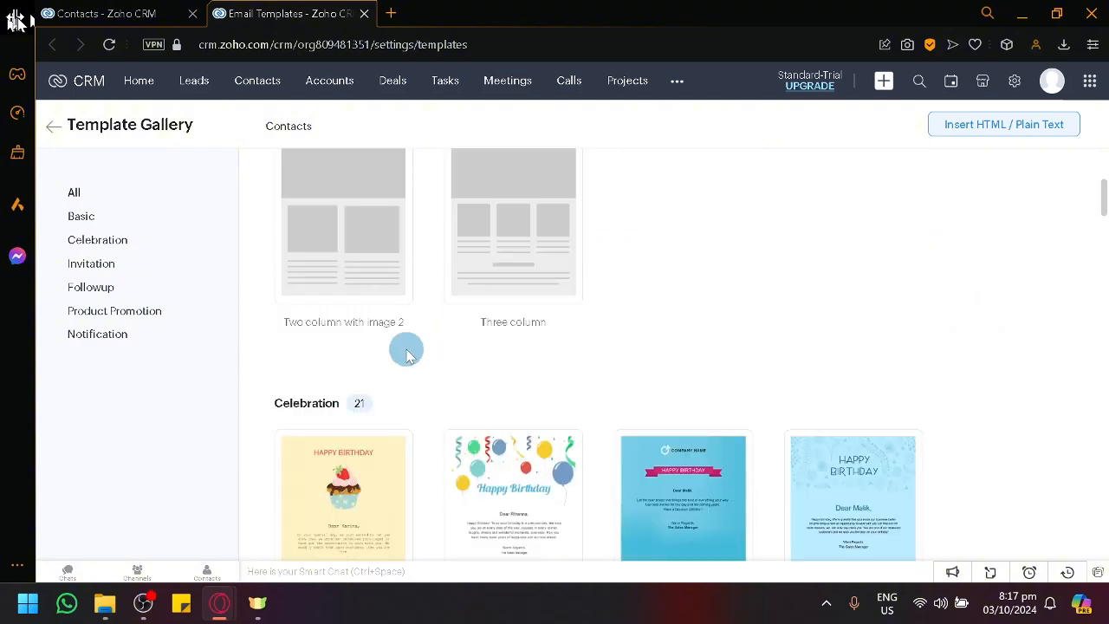
scroll(408, 351, "down", 2)
scroll(564, 312, "down", 2)
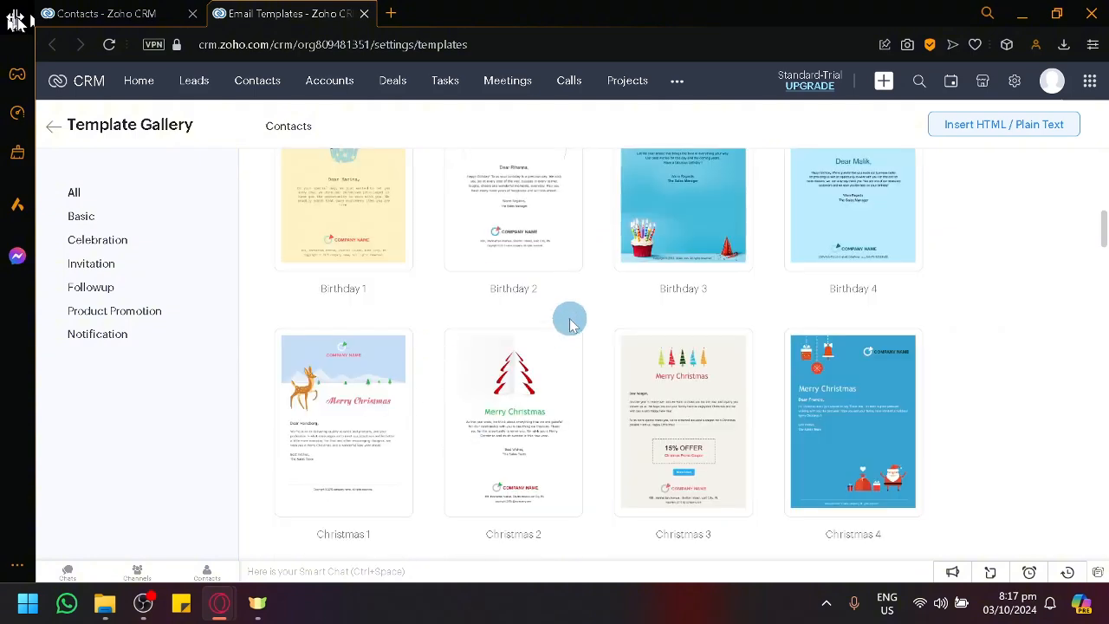
Step: Examine the remaining Template Gallery designs, from Celebration and Invitation through Product Promotion to Notification
scroll(570, 324, "down", 12)
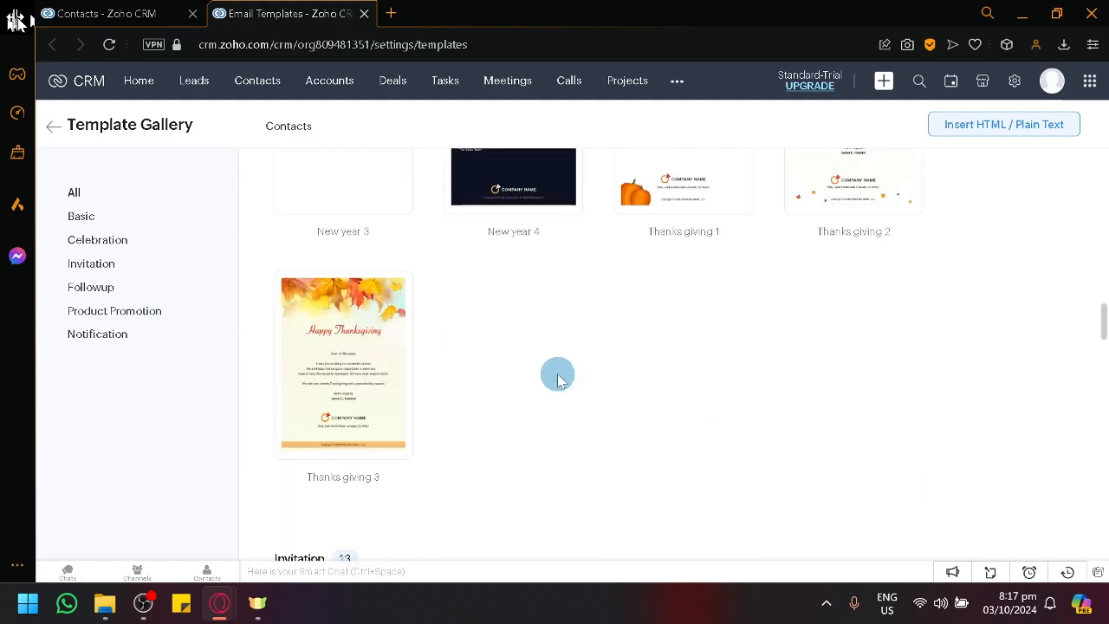
scroll(557, 379, "up", 4)
scroll(520, 390, "down", 4)
scroll(433, 317, "down", 2)
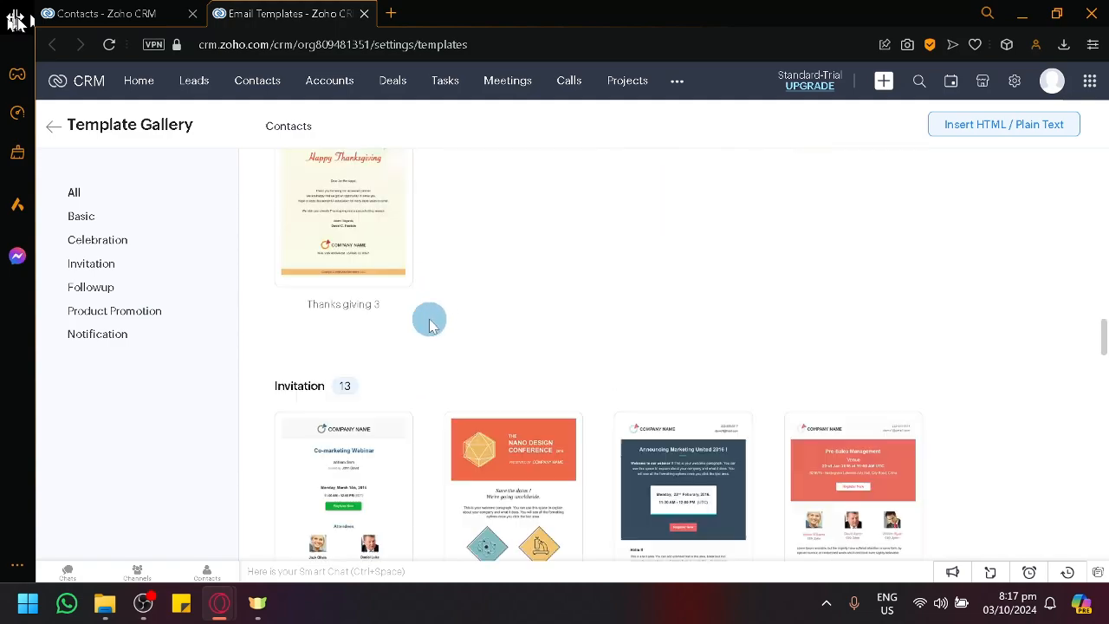
scroll(543, 233, "up", 4)
scroll(552, 279, "down", 4)
scroll(552, 279, "down", 2)
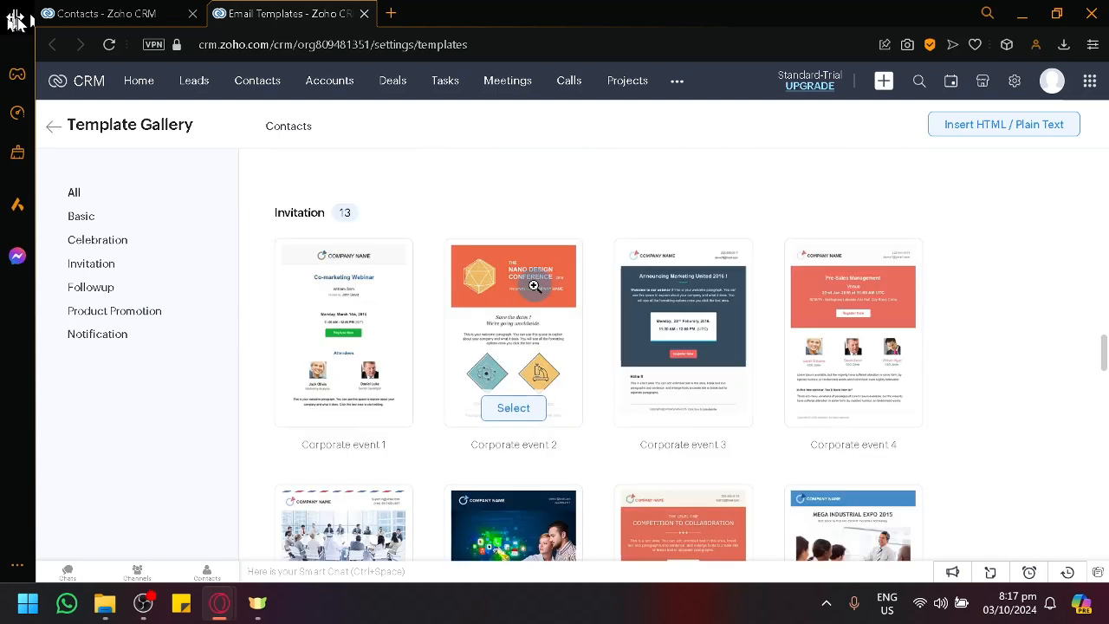
scroll(421, 260, "down", 6)
scroll(421, 264, "down", 6)
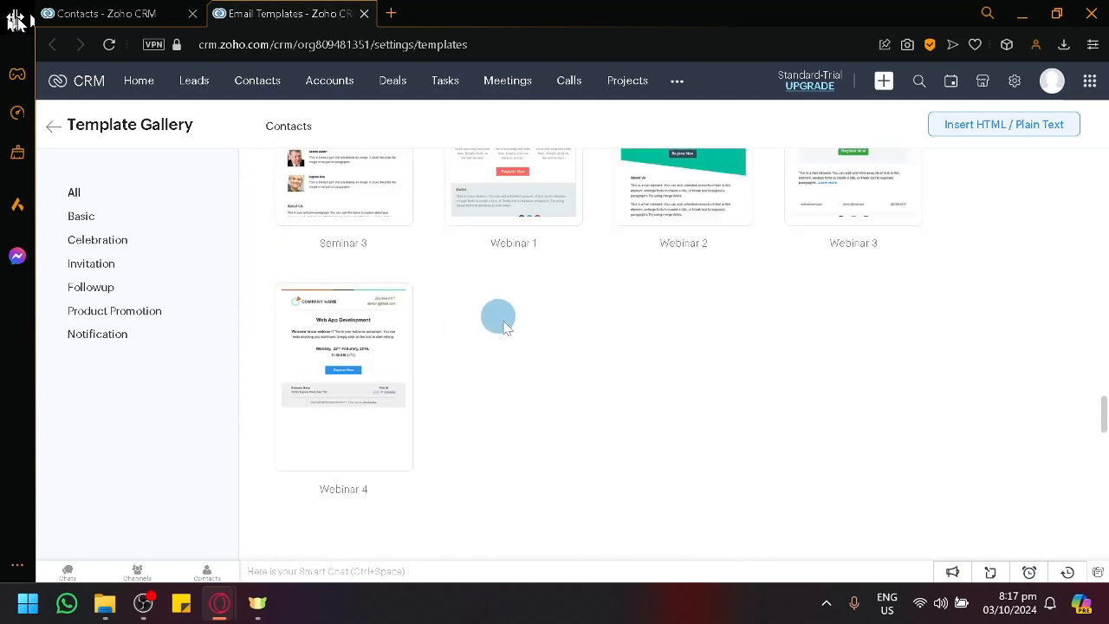
scroll(364, 260, "down", 4)
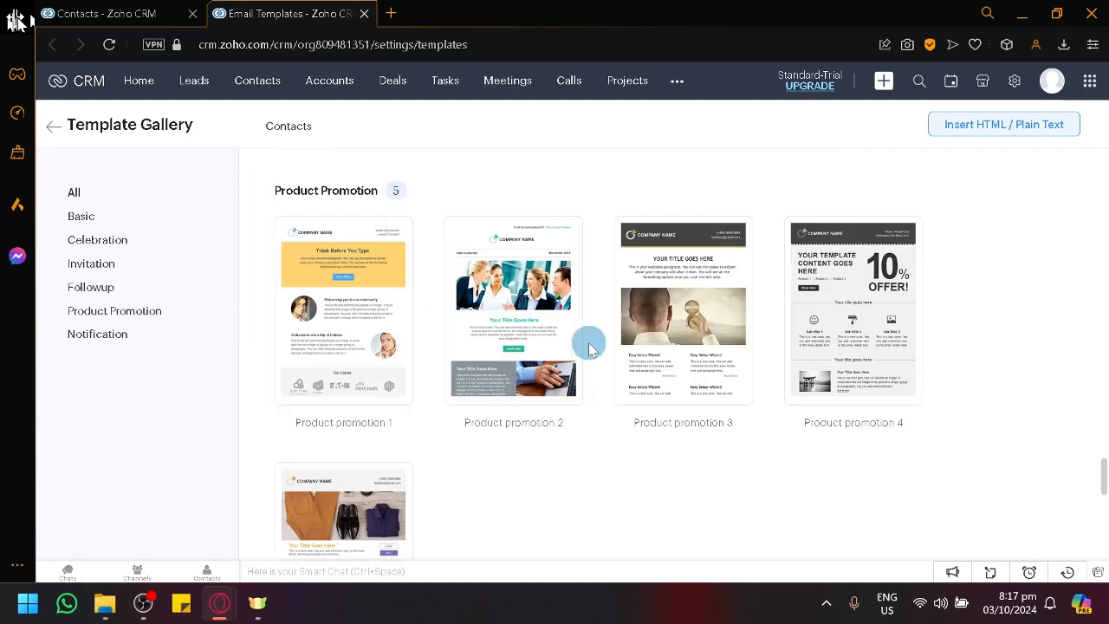
scroll(588, 343, "down", 6)
scroll(589, 341, "up", 2)
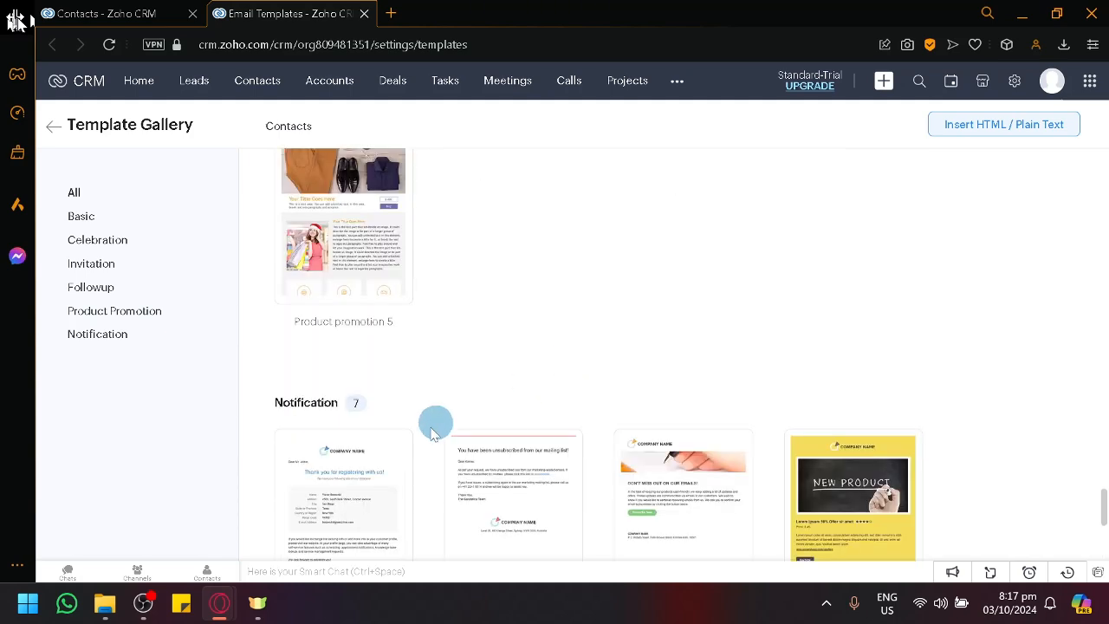
scroll(416, 438, "down", 2)
scroll(526, 407, "down", 3)
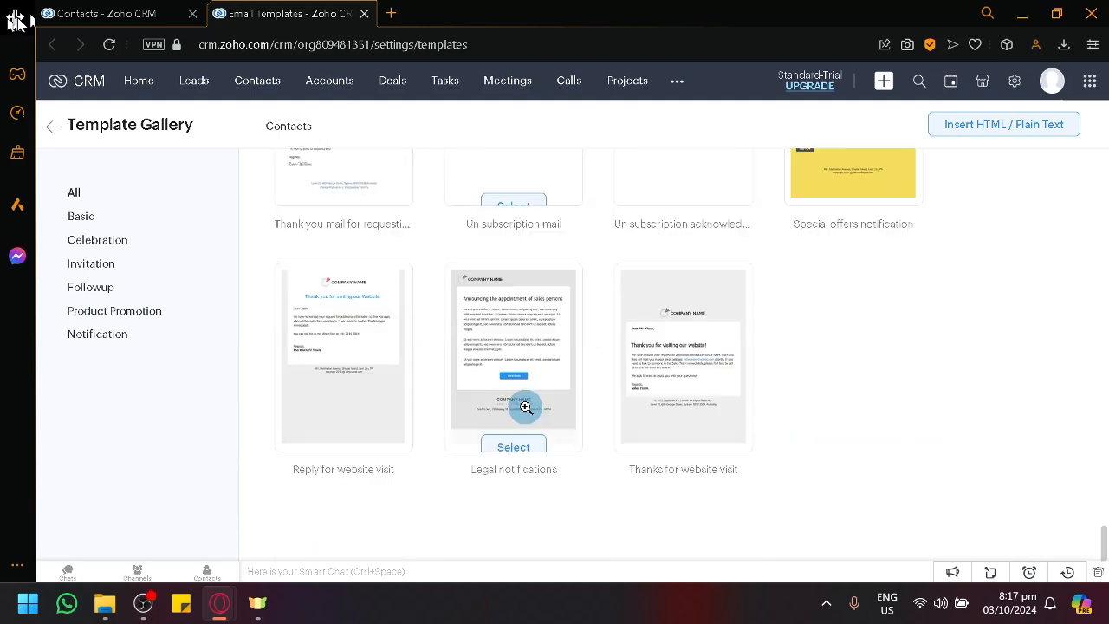
Step: Choose the Notification design that thanks contacts for signing up and skip the template editor's introductory tour
scroll(511, 425, "up", 2)
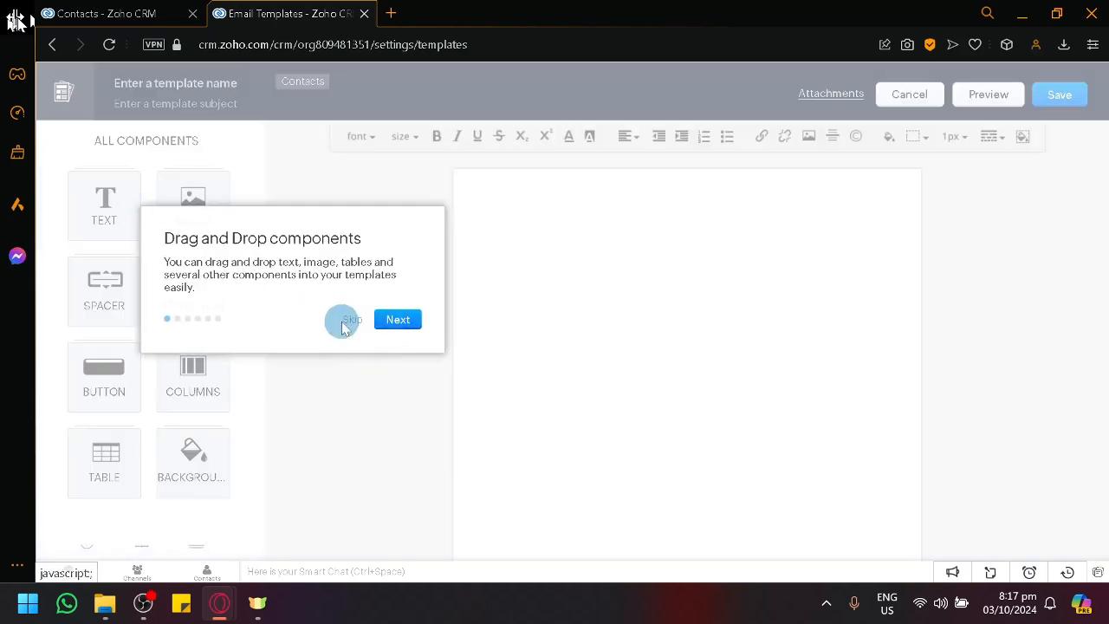
left_click(351, 320)
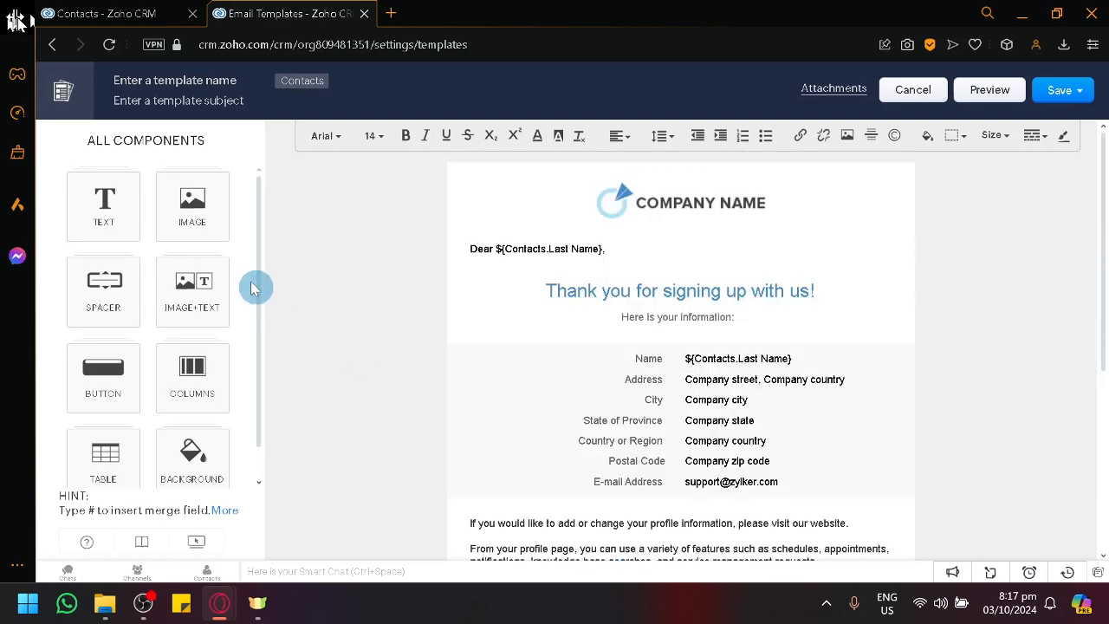
scroll(106, 211, "down", 1)
scroll(164, 297, "up", 1)
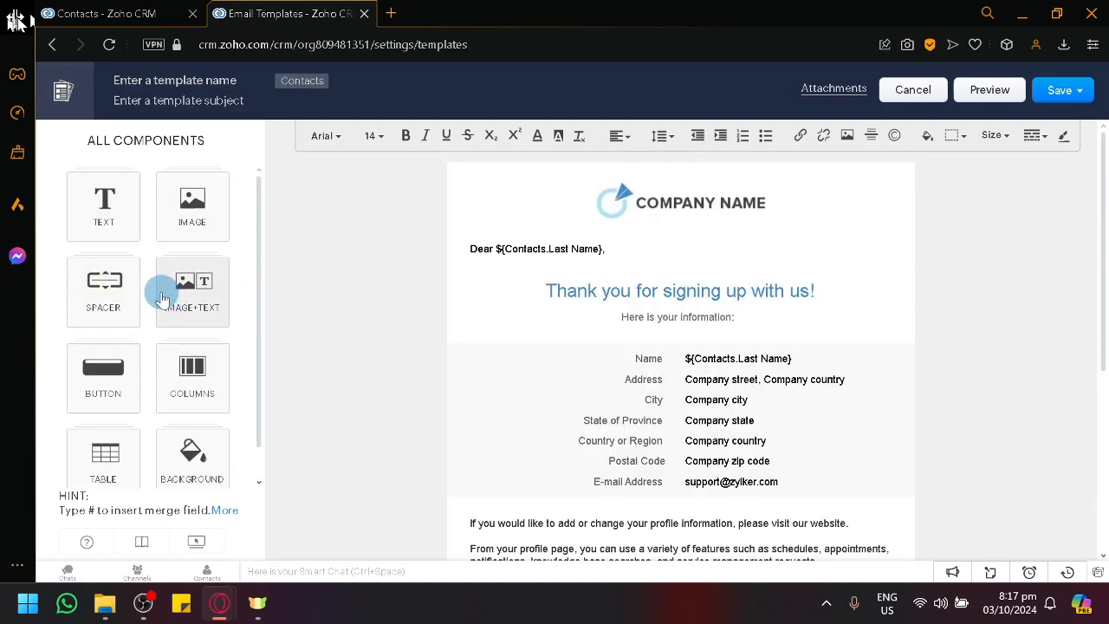
Step: Insert a 20px spacer between the "Here is your information:" line and the contact details table
left_click(109, 290)
left_click_drag(111, 289, 626, 365)
left_click_drag(108, 280, 587, 347)
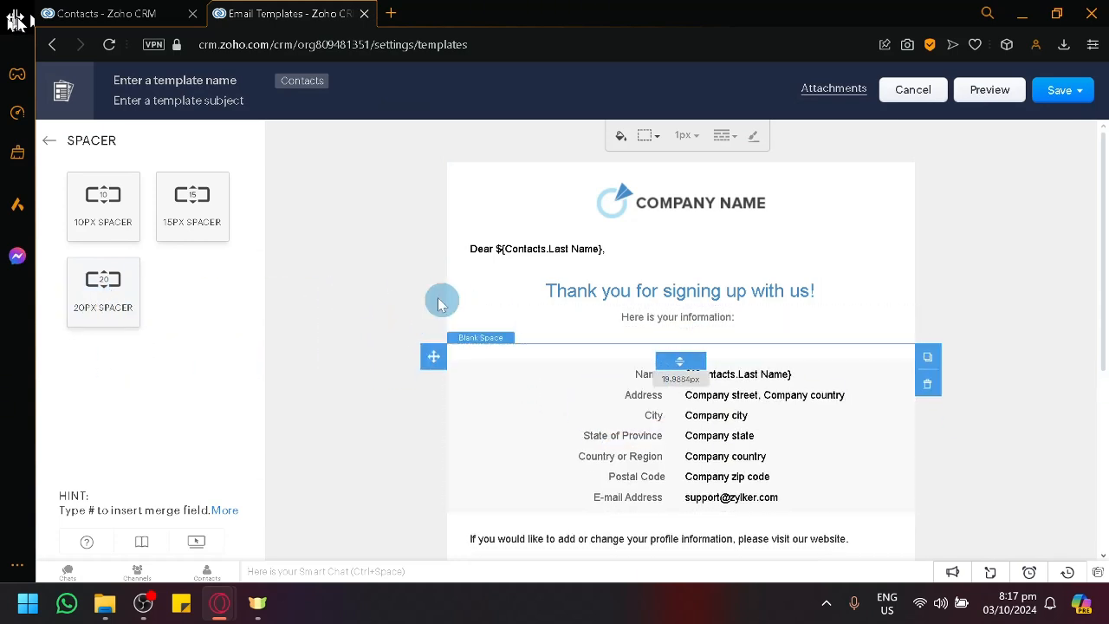
scroll(585, 225, "down", 4)
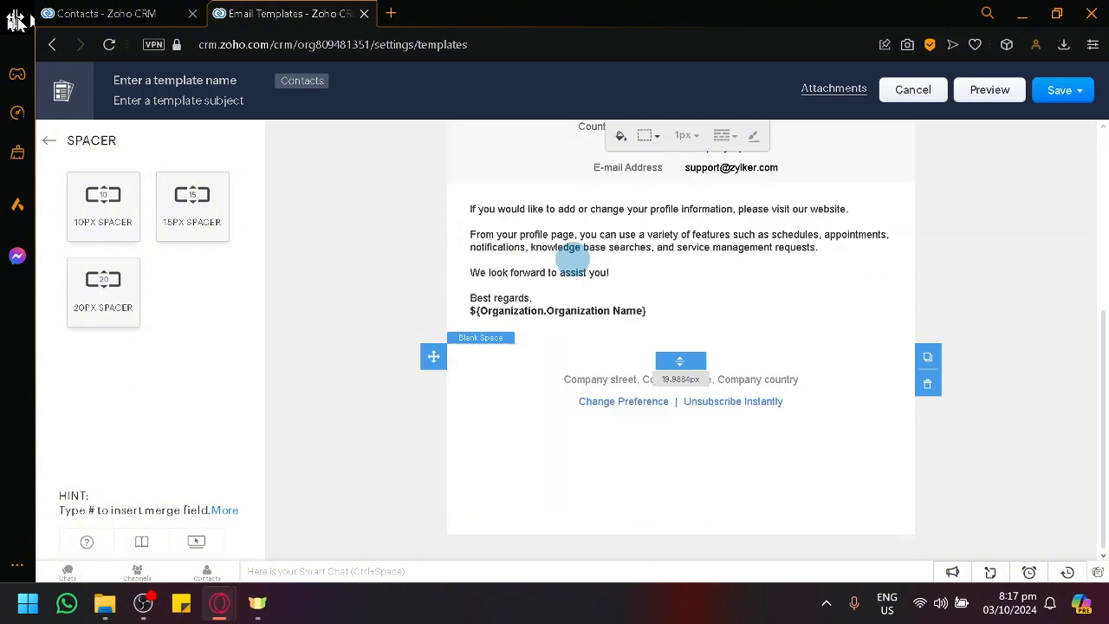
scroll(563, 264, "up", 4)
left_click(54, 141)
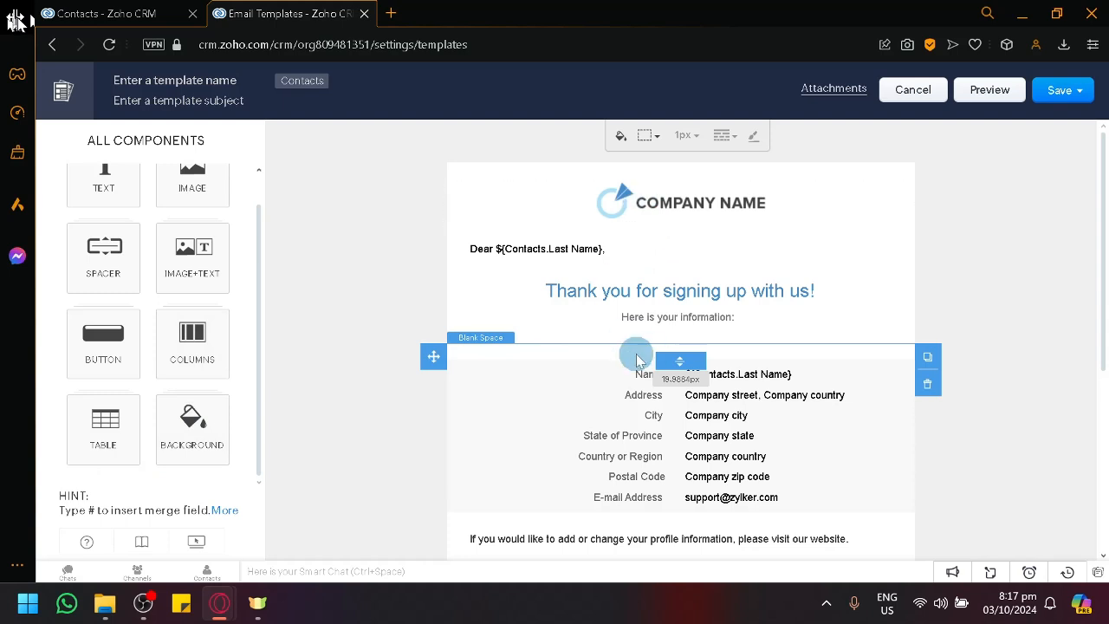
Step: View the image replacement options for the company logo and close them without changing the image
left_click(714, 215)
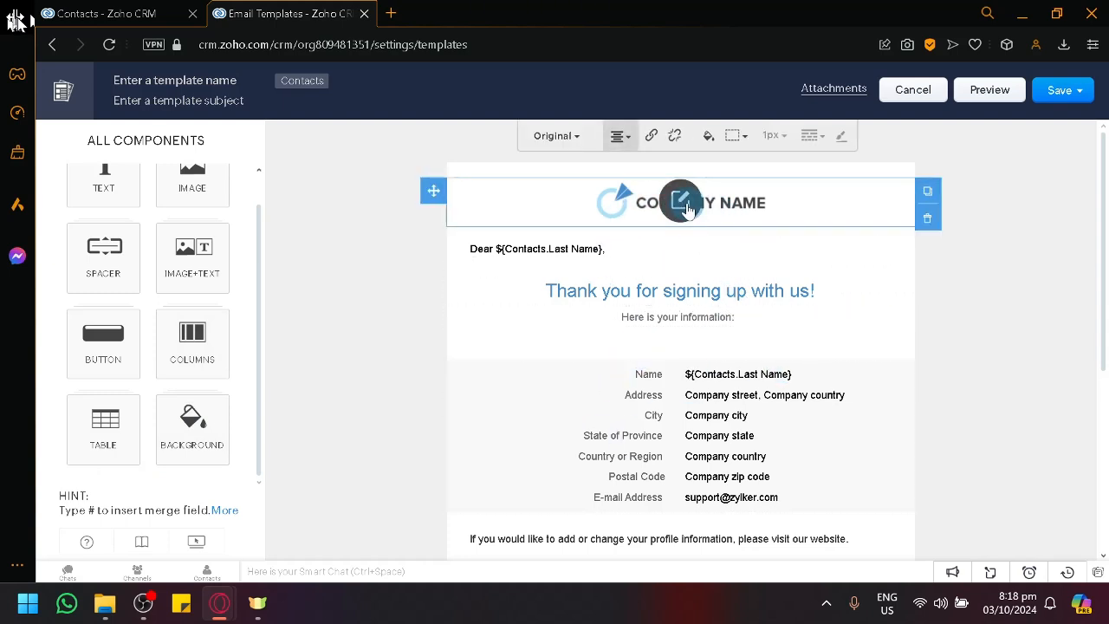
left_click(690, 204)
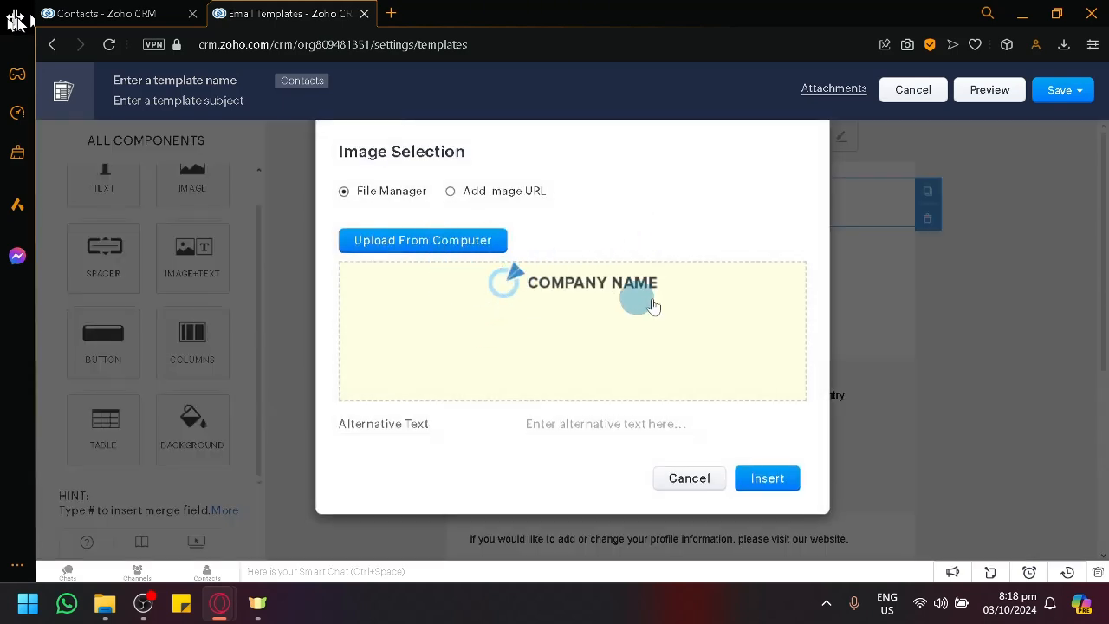
left_click(689, 482)
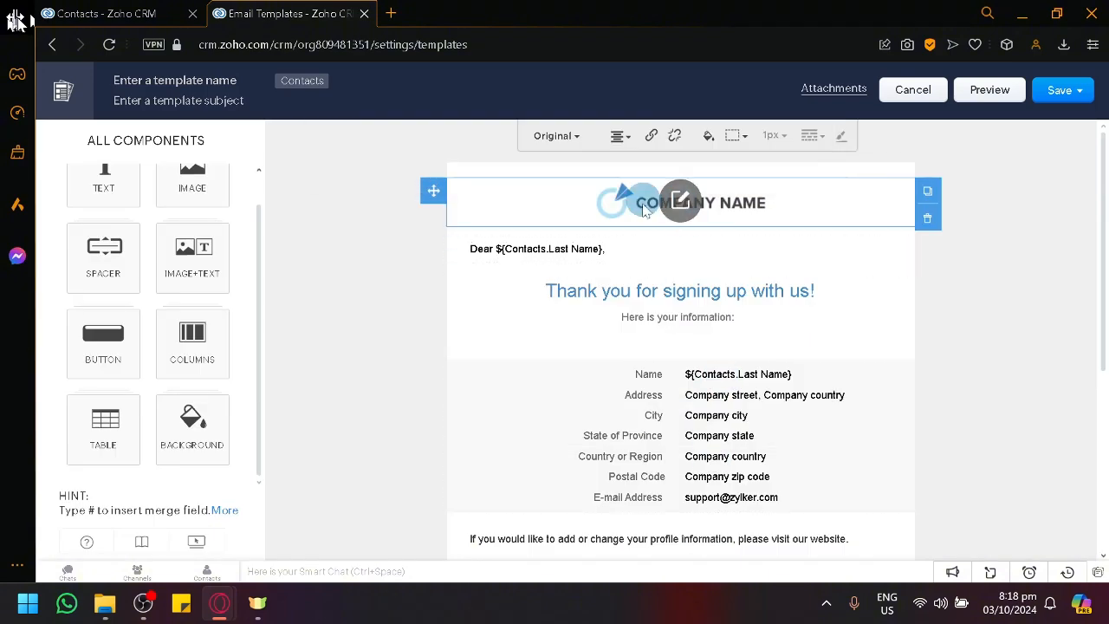
Step: Make the heading "Thank you for signing up with us!" bold
left_click(590, 248)
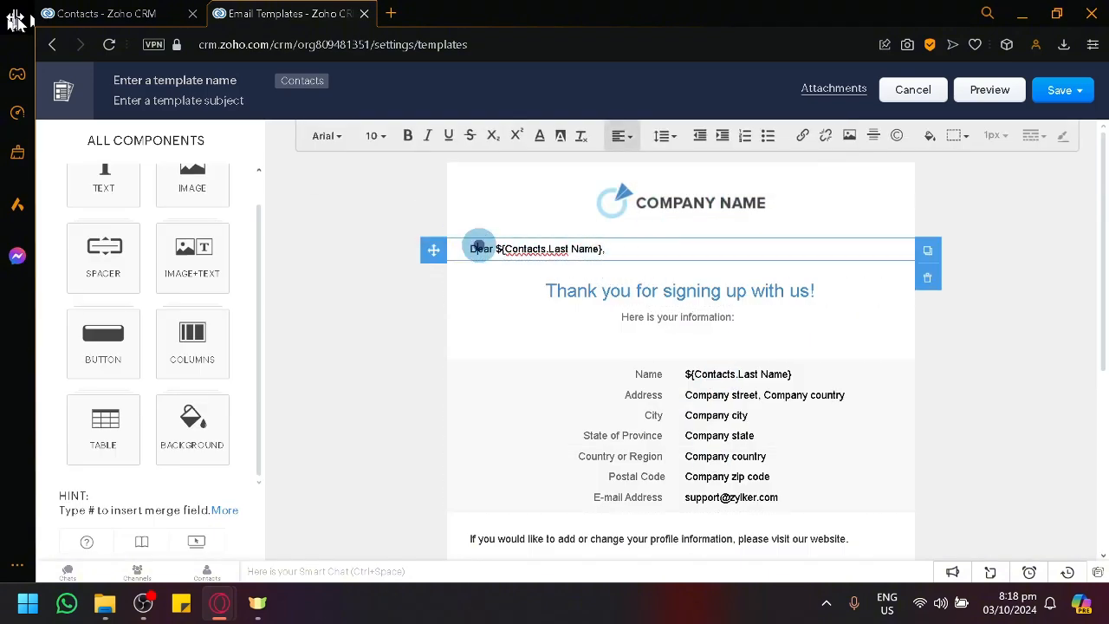
left_click(584, 282)
left_click_drag(712, 291, 566, 302)
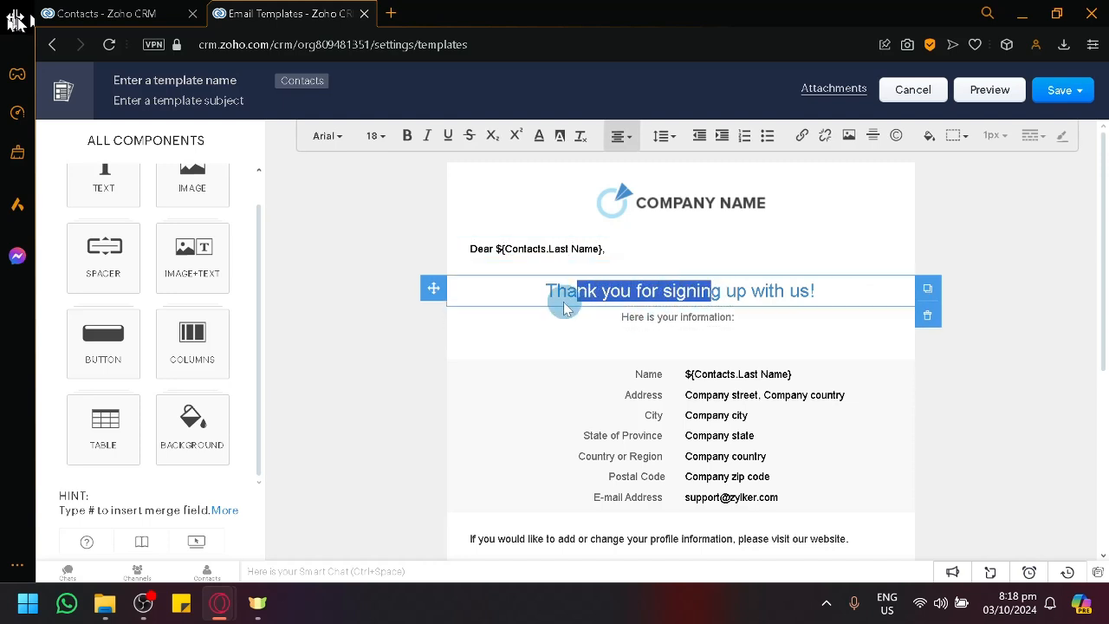
left_click(616, 324)
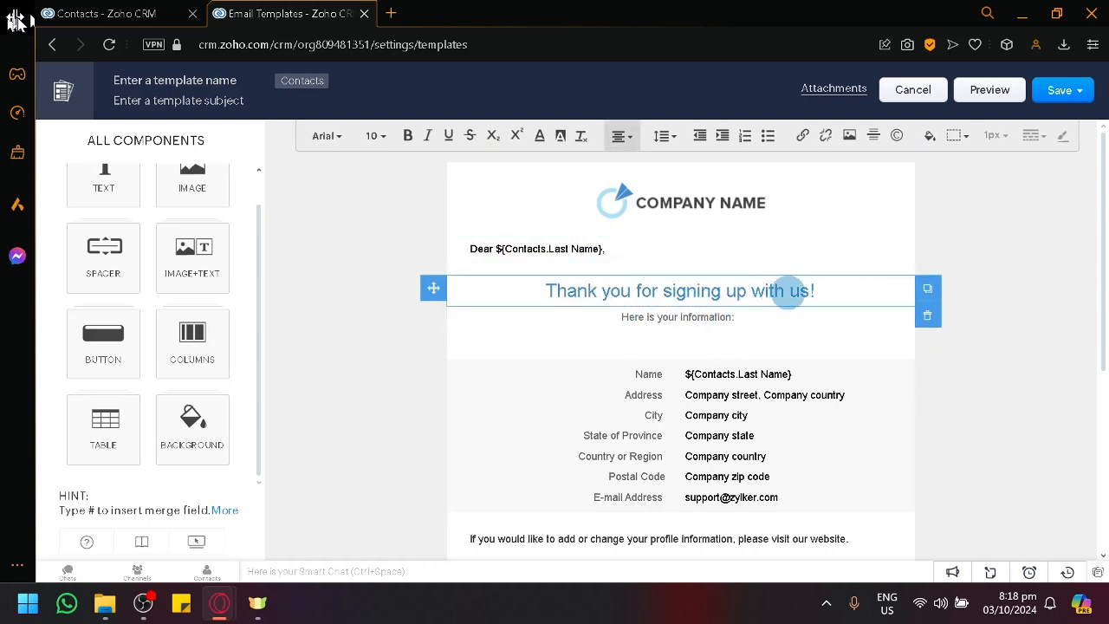
left_click_drag(815, 290, 551, 292)
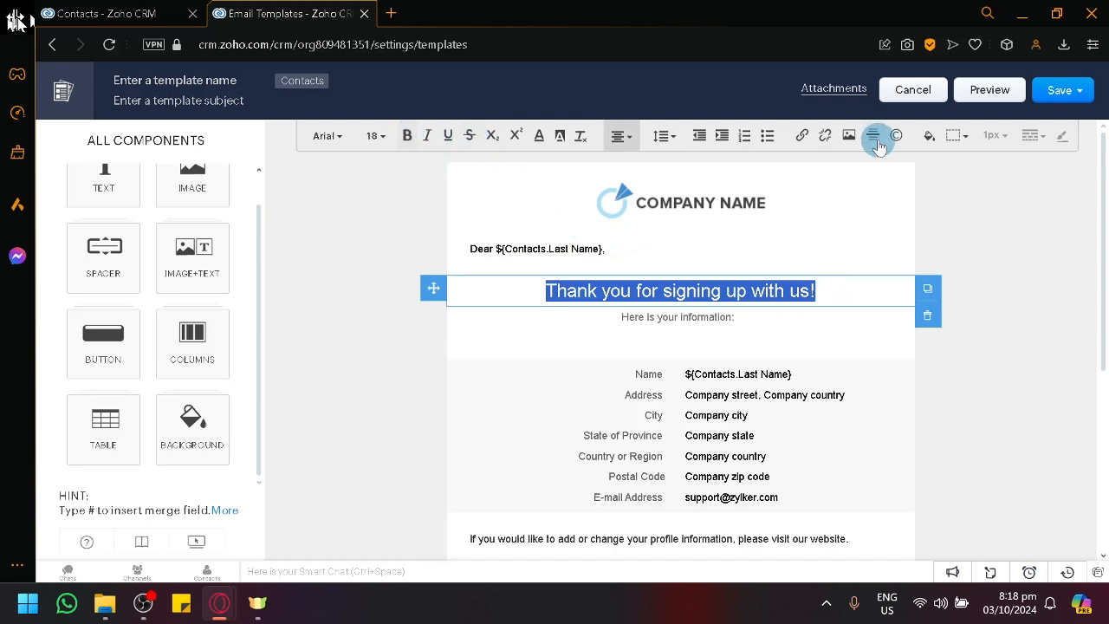
left_click(406, 137)
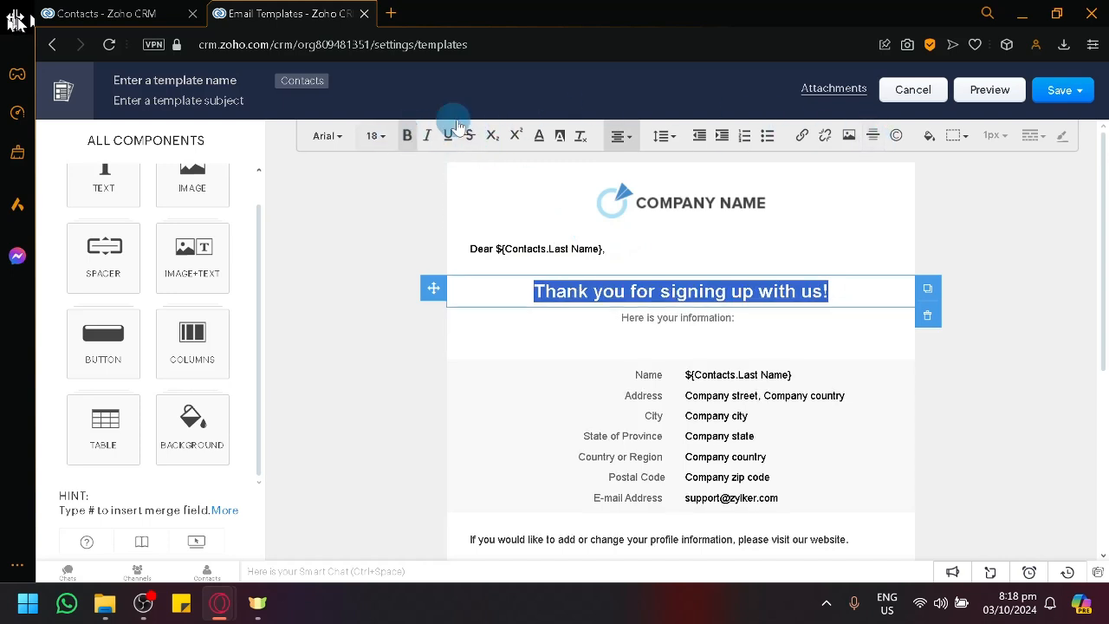
left_click(384, 190)
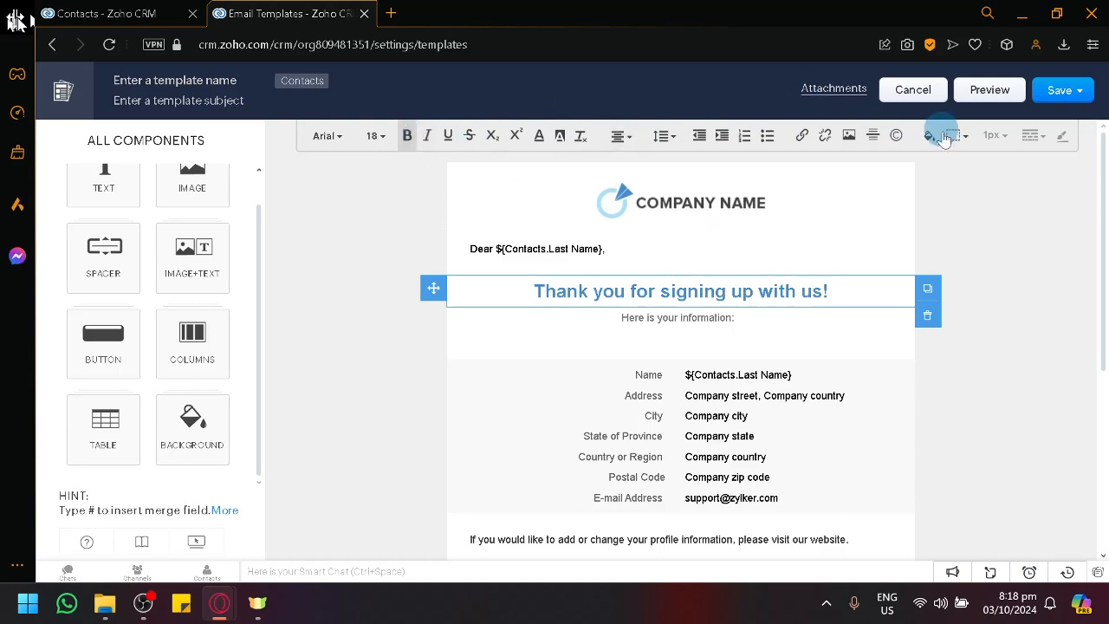
Step: Review the template's contact details table, body text and footer
scroll(835, 299, "down", 4)
scroll(731, 295, "up", 2)
left_click(732, 256)
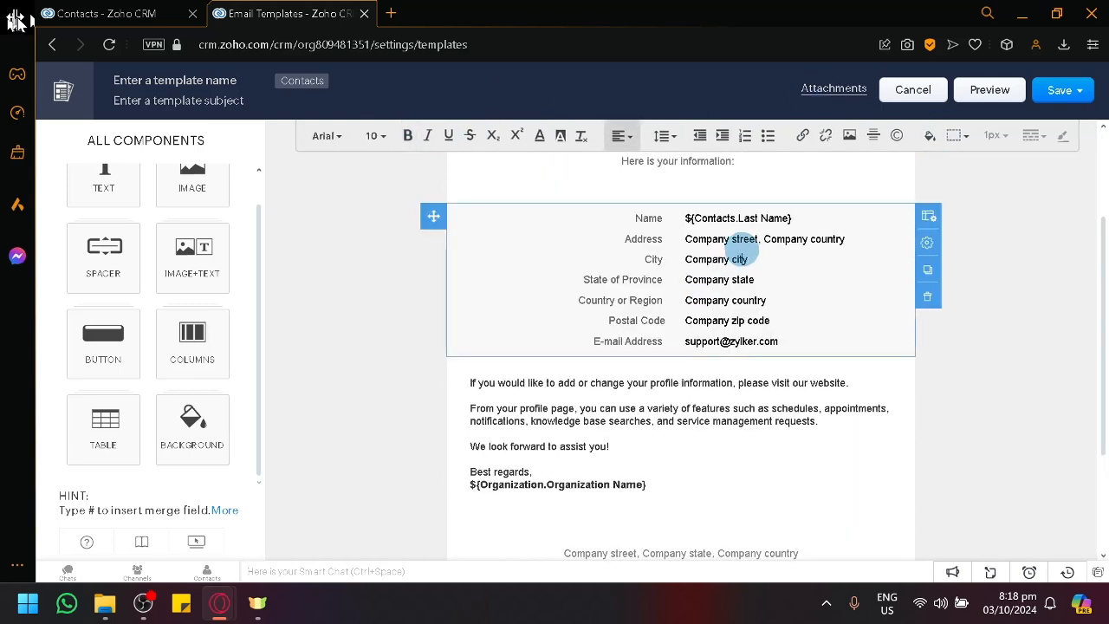
left_click(596, 420)
scroll(629, 455, "down", 2)
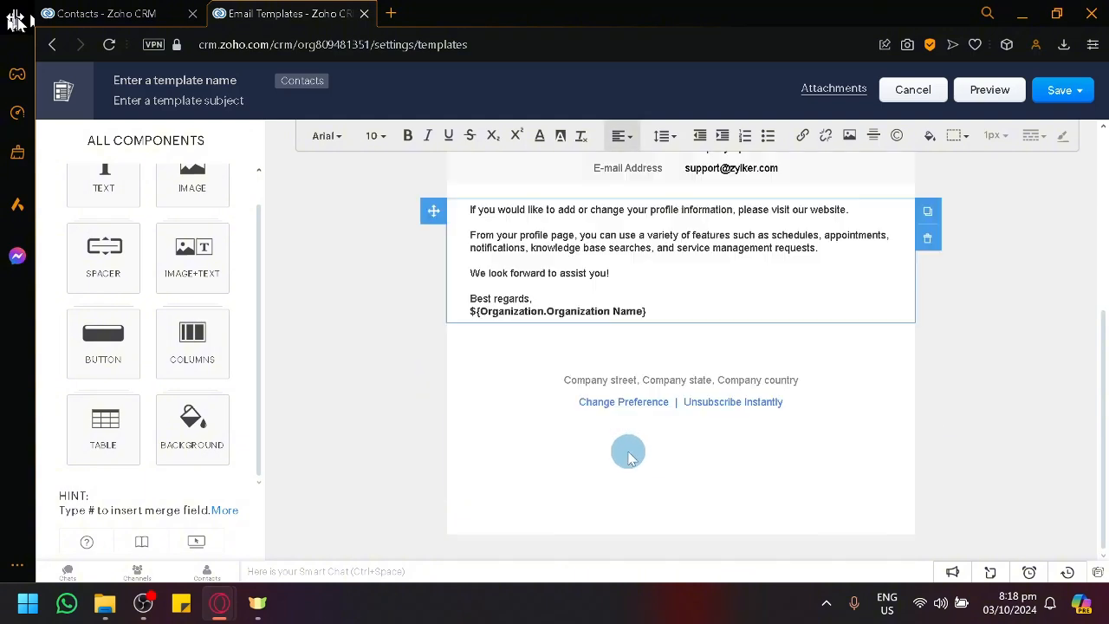
scroll(629, 454, "up", 2)
scroll(998, 323, "up", 2)
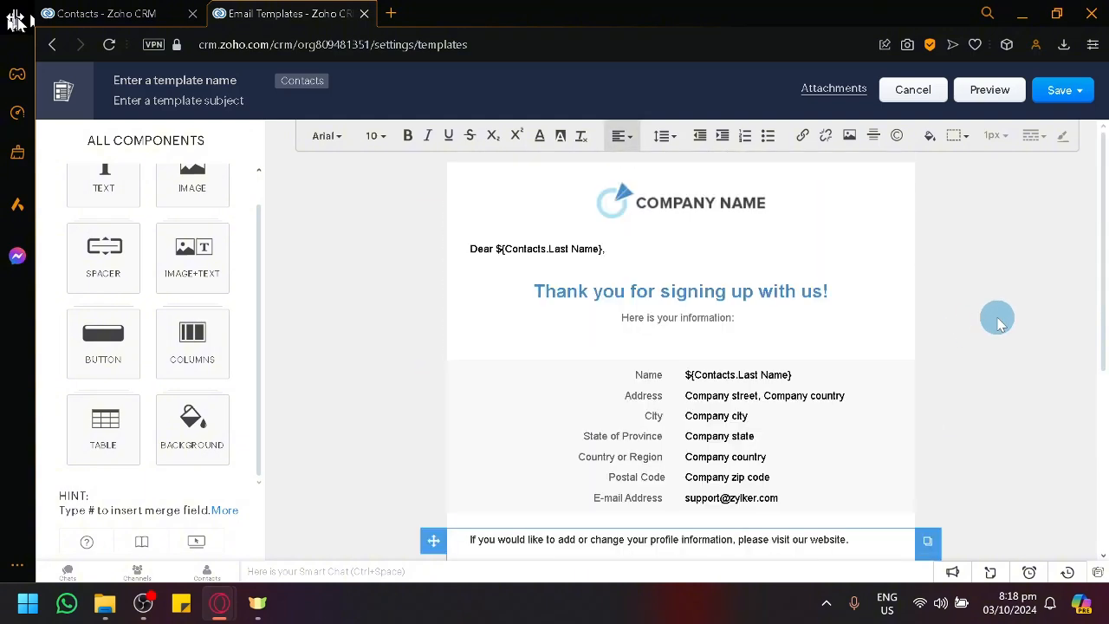
Step: Try to save the template, name it Testing and set its subject to Sample
left_click(1042, 98)
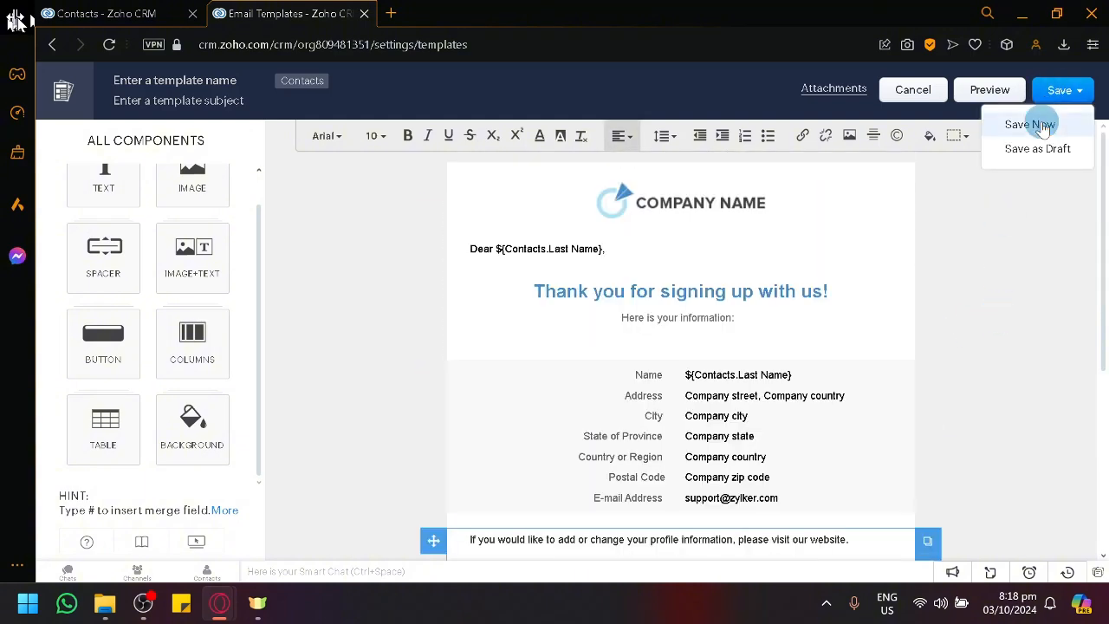
left_click(1040, 121)
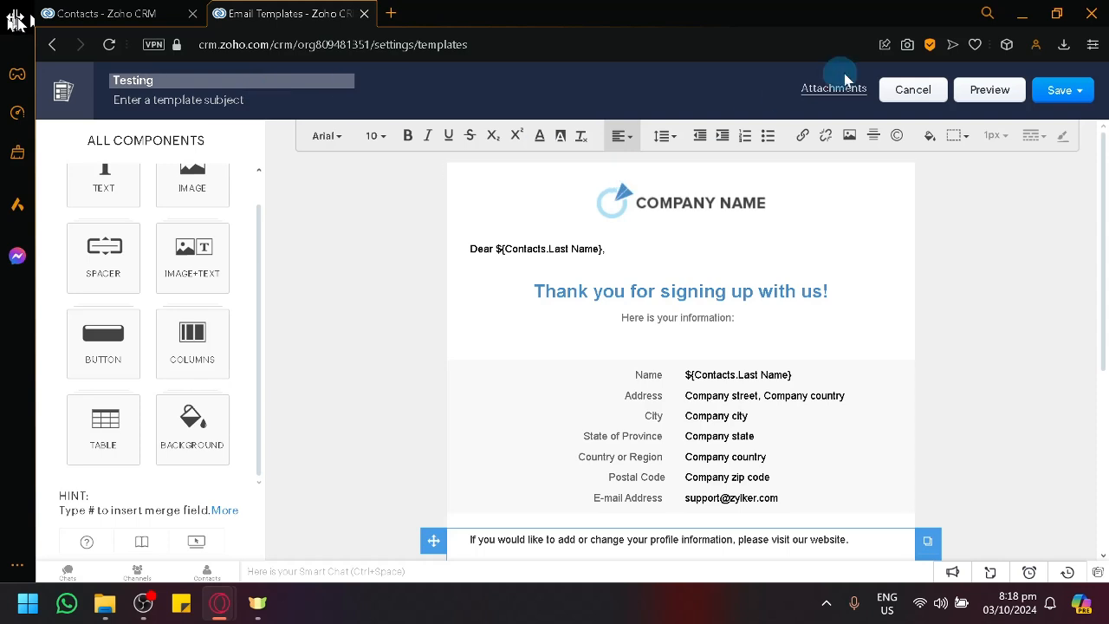
left_click(1065, 90)
left_click(1044, 122)
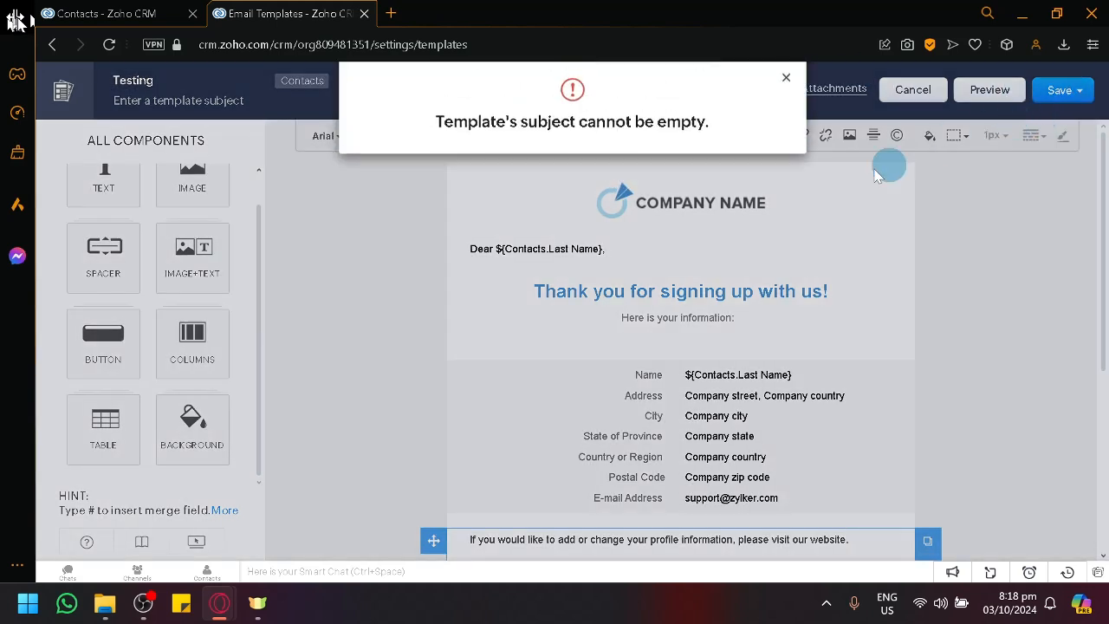
left_click(786, 83)
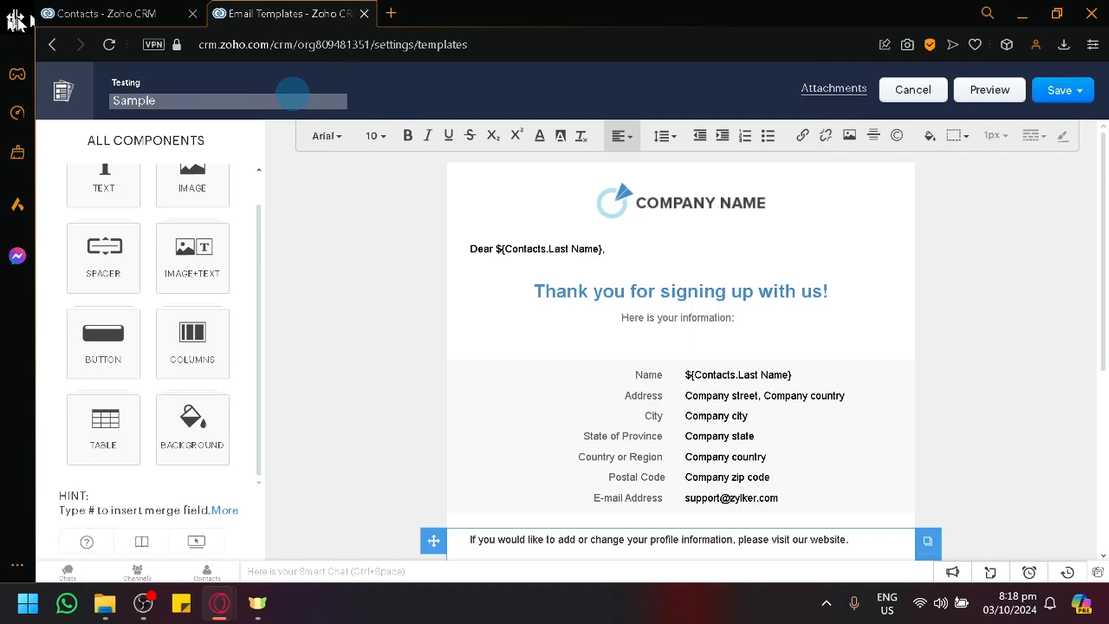
Step: Save the template in the Public Email Templates folder
left_click(1038, 90)
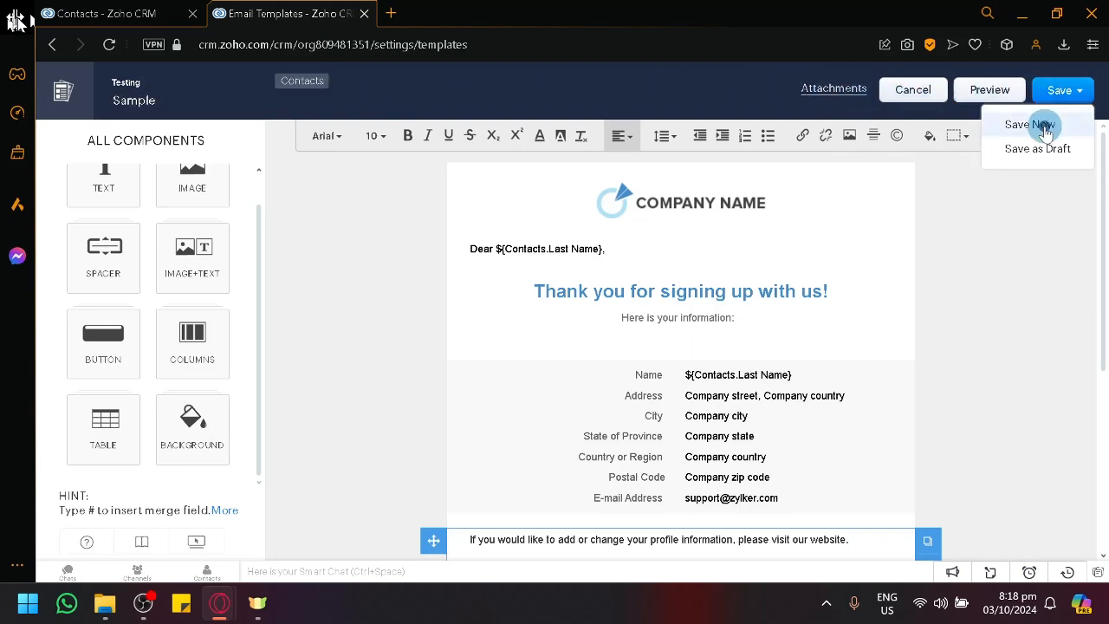
left_click(1044, 126)
left_click(732, 243)
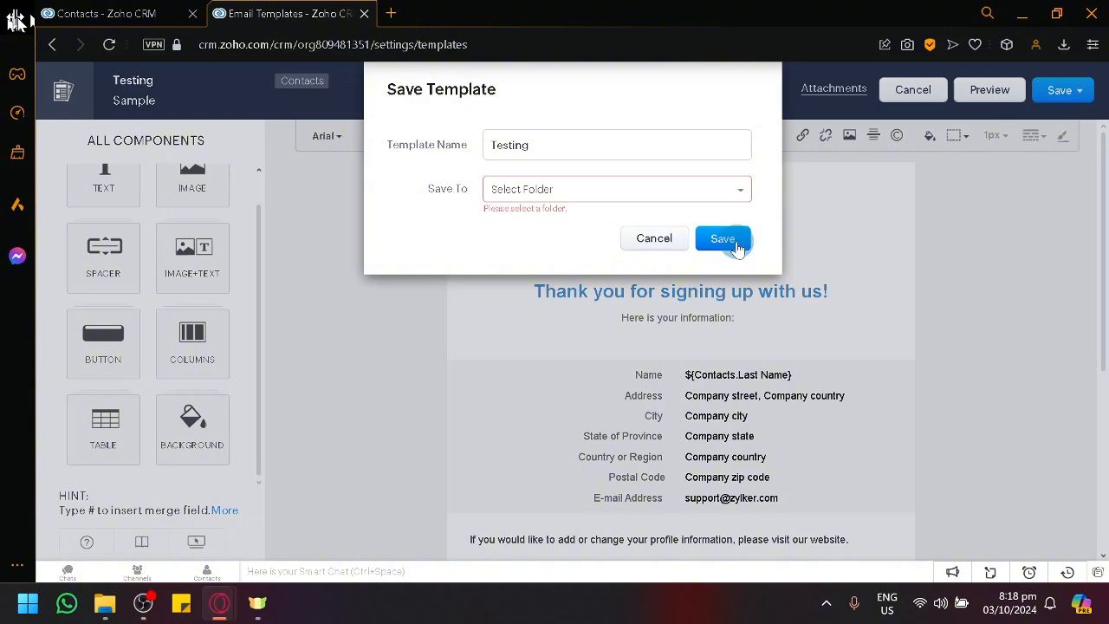
left_click(649, 188)
left_click(649, 227)
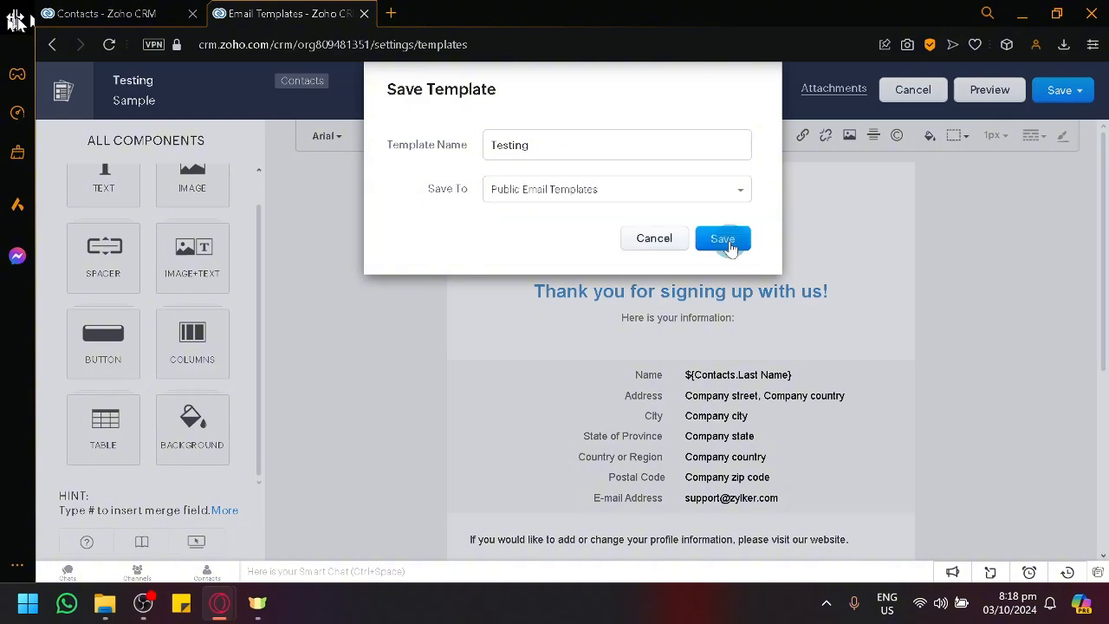
left_click(723, 239)
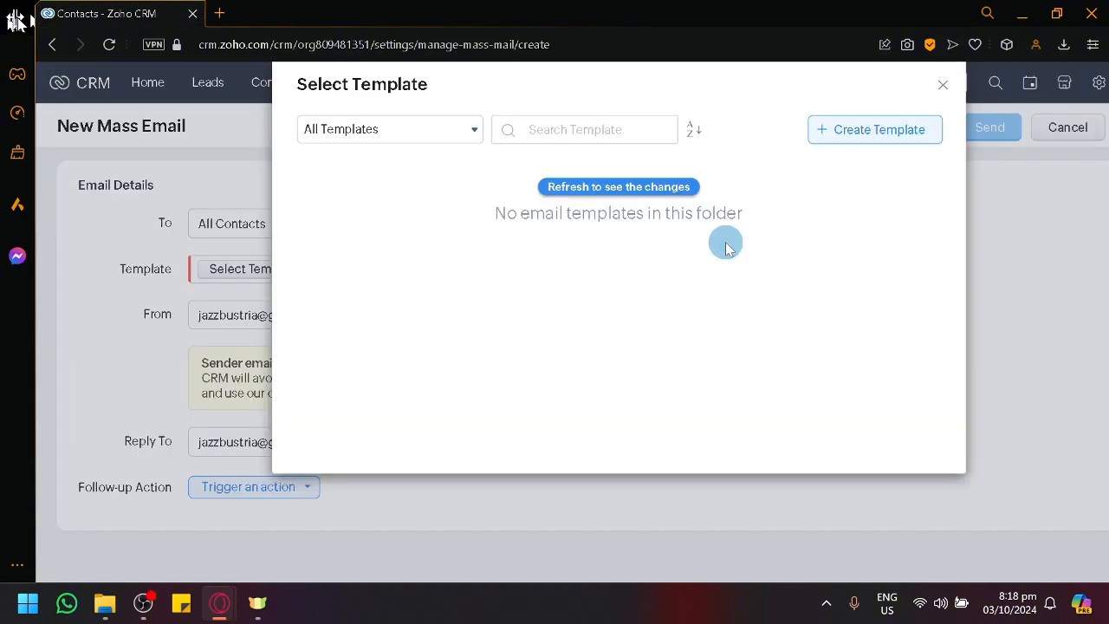
Step: Refresh the template list and select the Testing template for the mass email
left_click(632, 189)
left_click(525, 187)
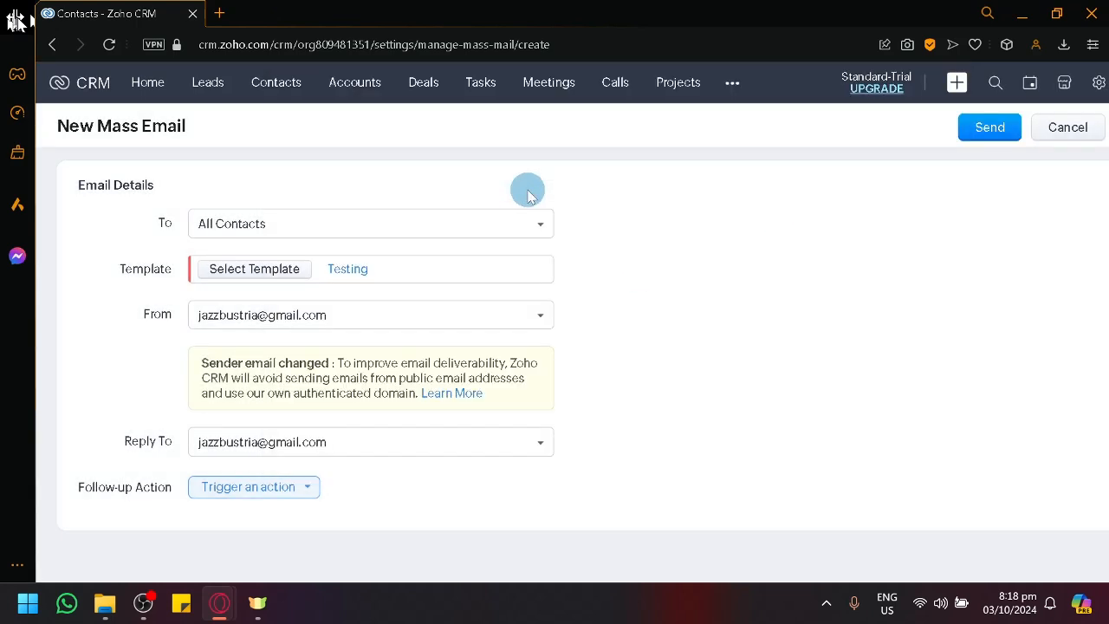
Step: Set the mass email's sender to Record Owner's Email and view the available follow-up action triggers
left_click(304, 321)
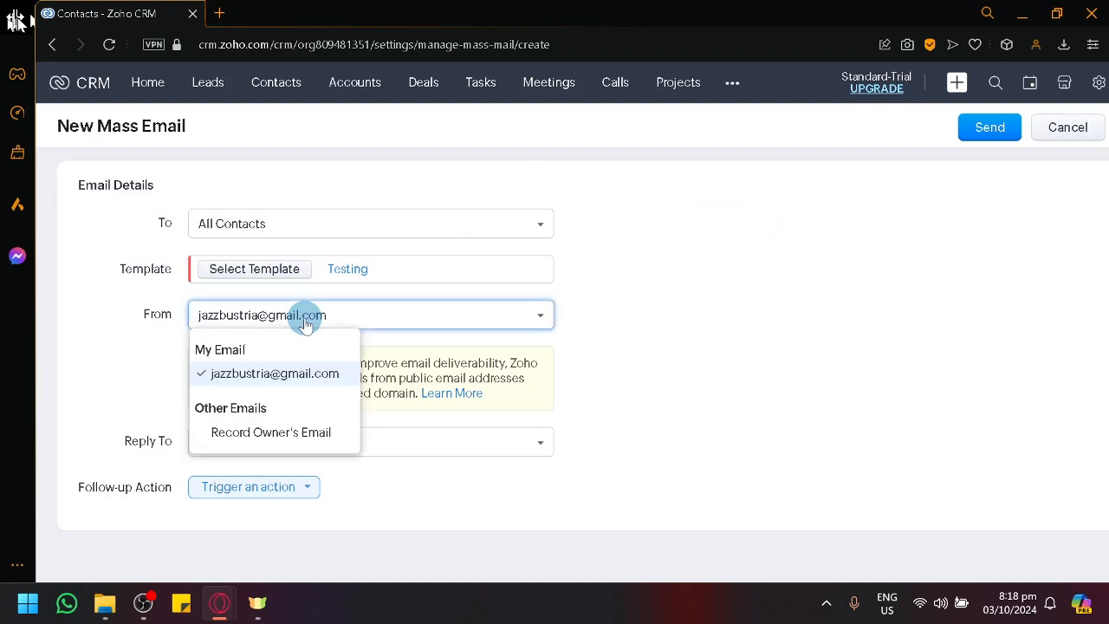
left_click(319, 435)
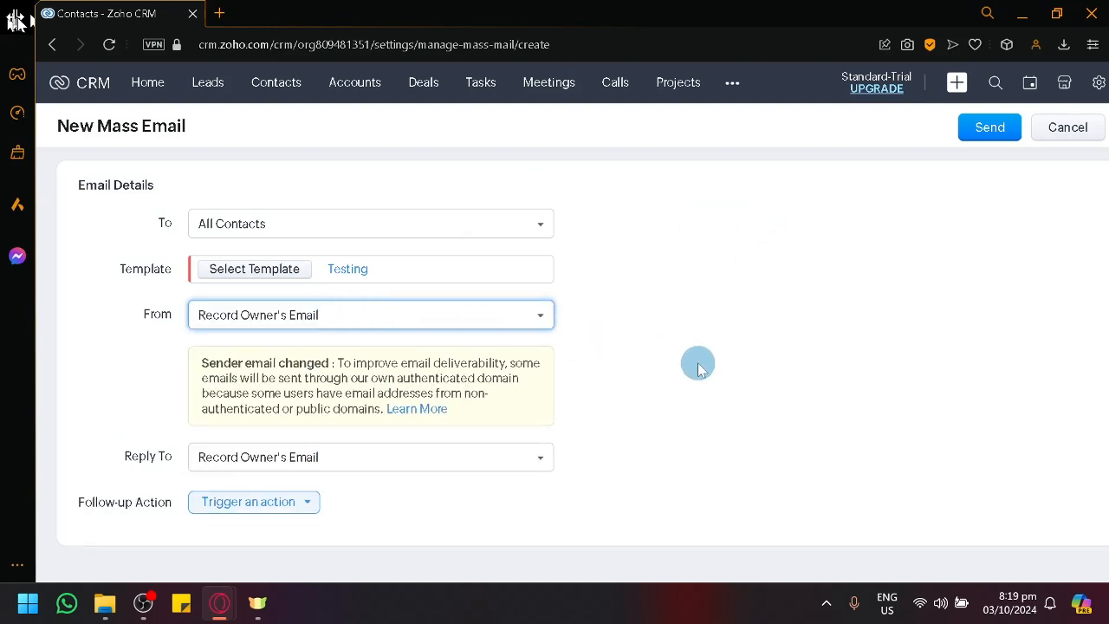
scroll(684, 377, "down", 1)
left_click(284, 469)
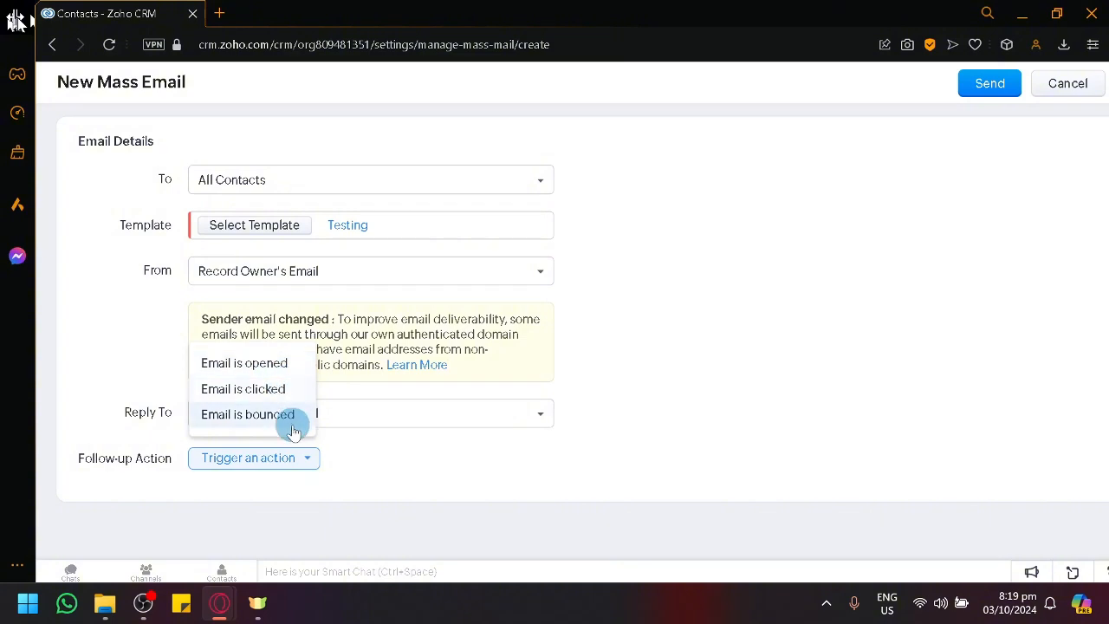
scroll(658, 407, "up", 1)
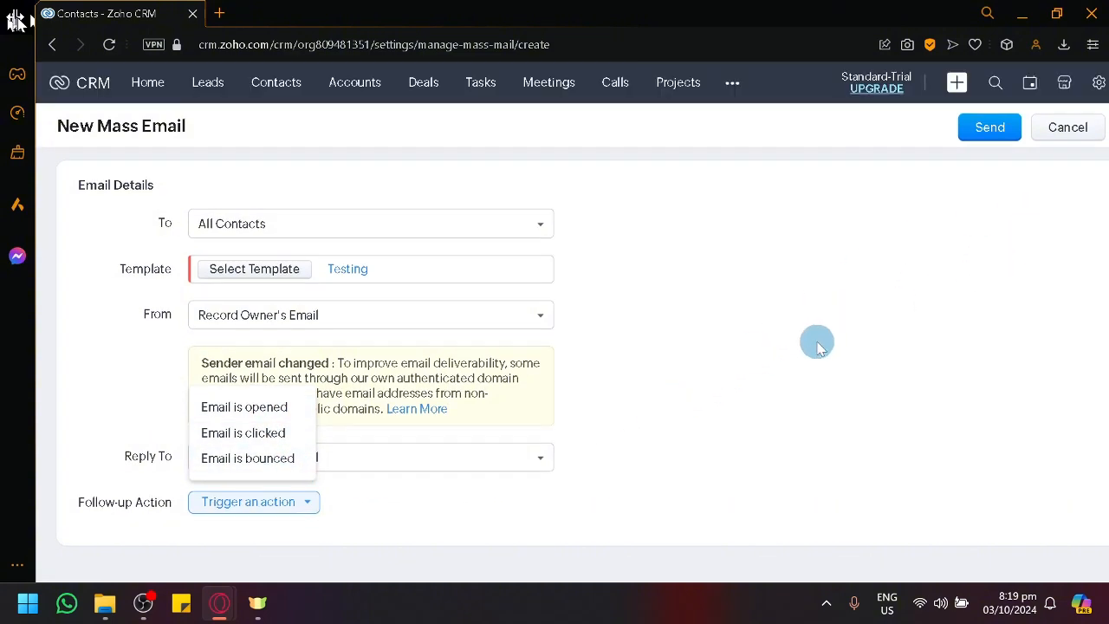
Step: Send the mass email to all contacts and review its email details, sent email statistics and note
left_click(988, 130)
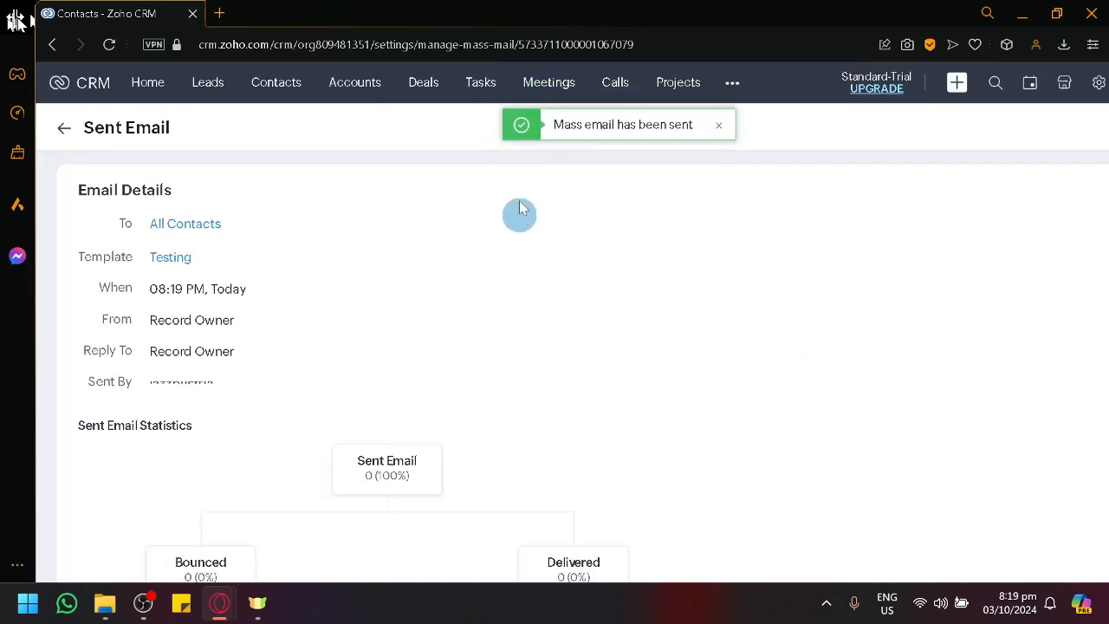
scroll(524, 303, "down", 2)
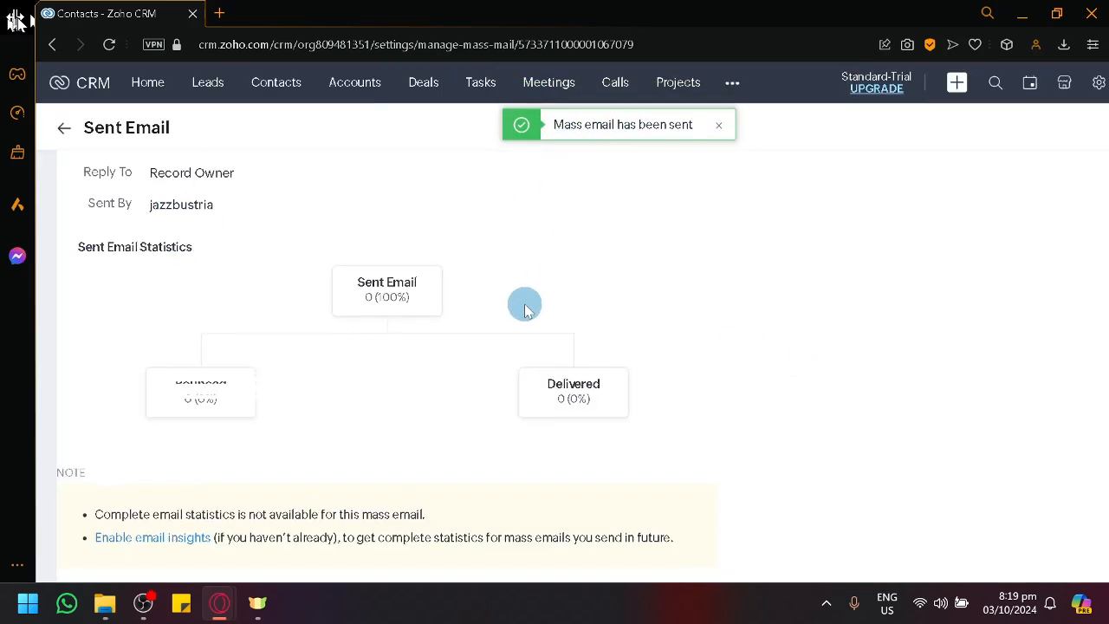
scroll(524, 304, "up", 2)
scroll(524, 303, "down", 2)
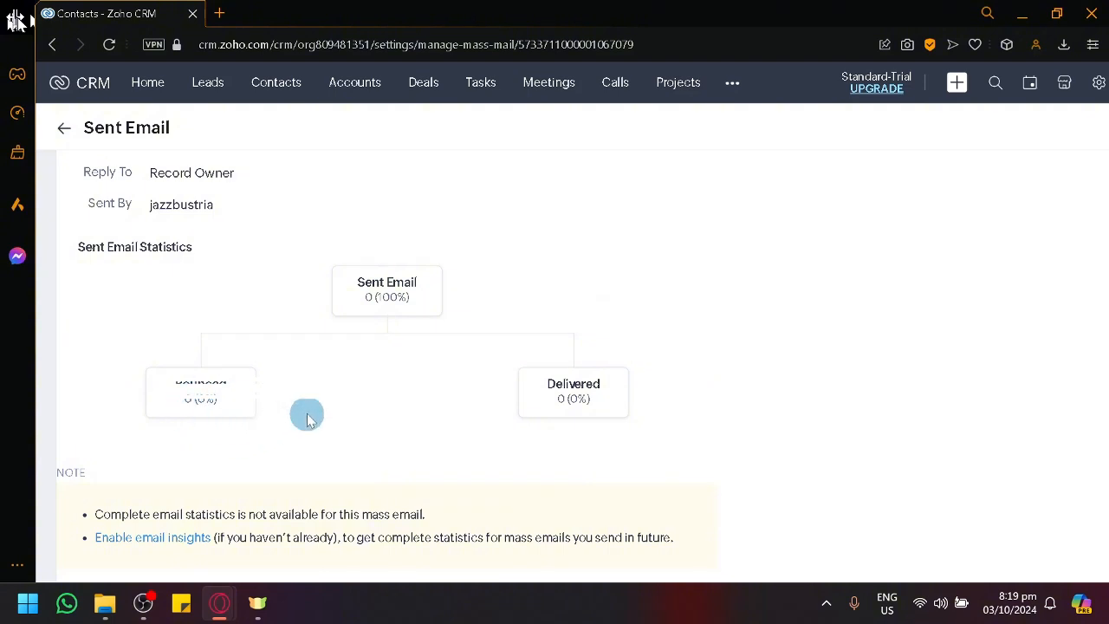
scroll(304, 413, "down", 1)
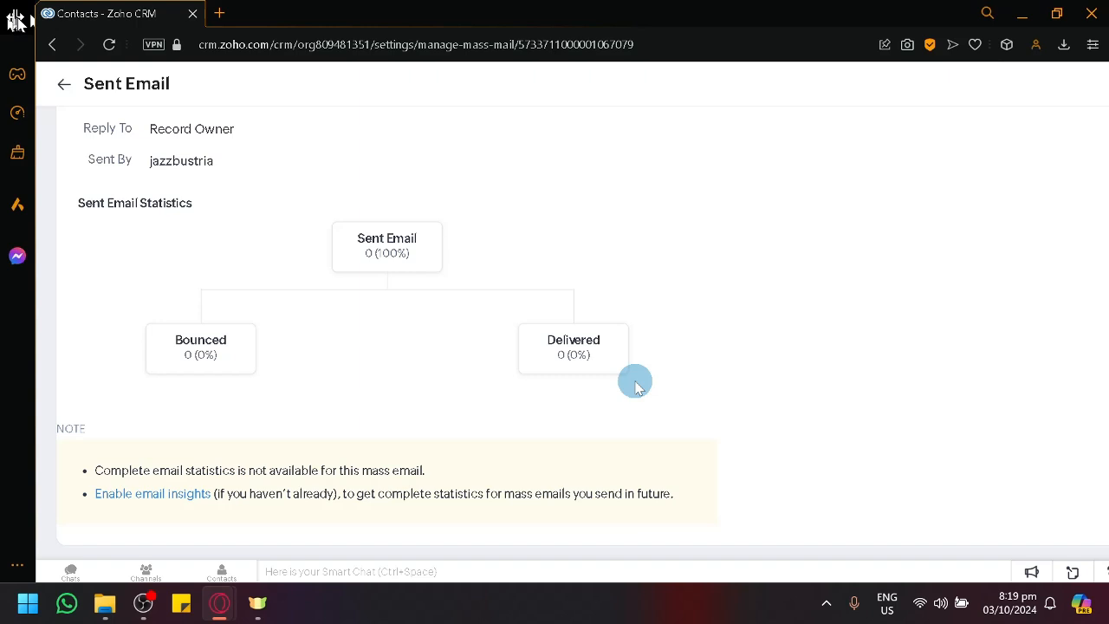
scroll(635, 387, "up", 3)
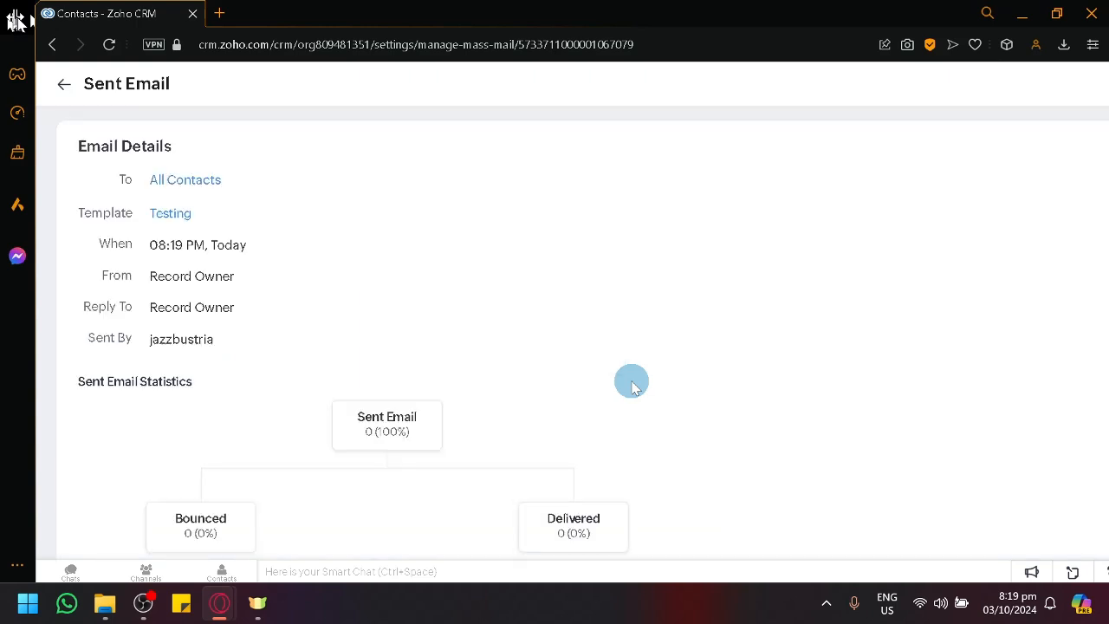